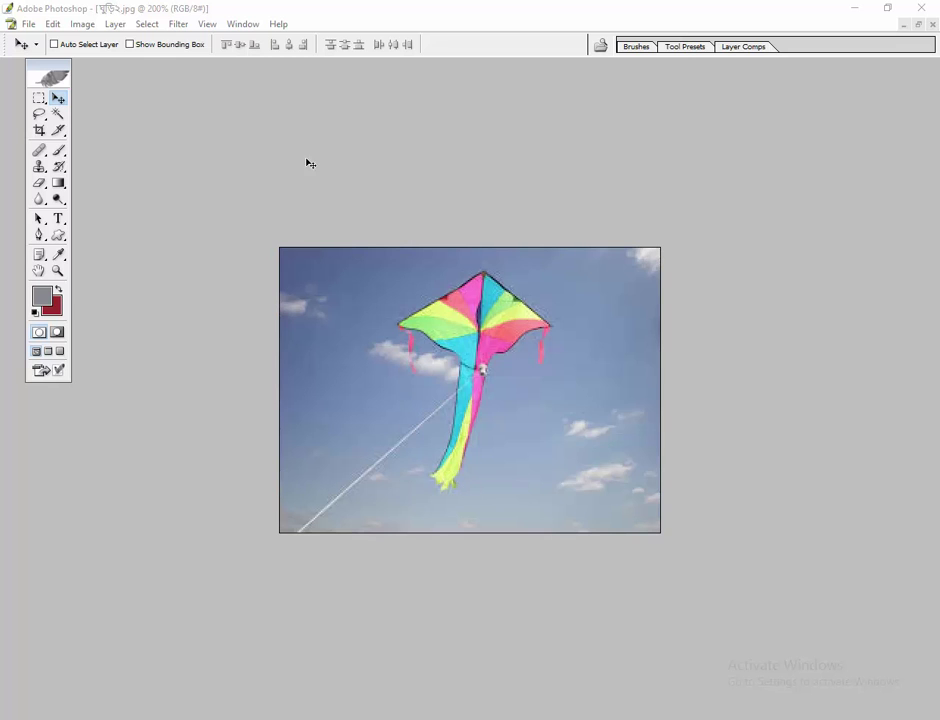
# Show the Layers palette and place it beside the kite image
pyautogui.click(244, 24)
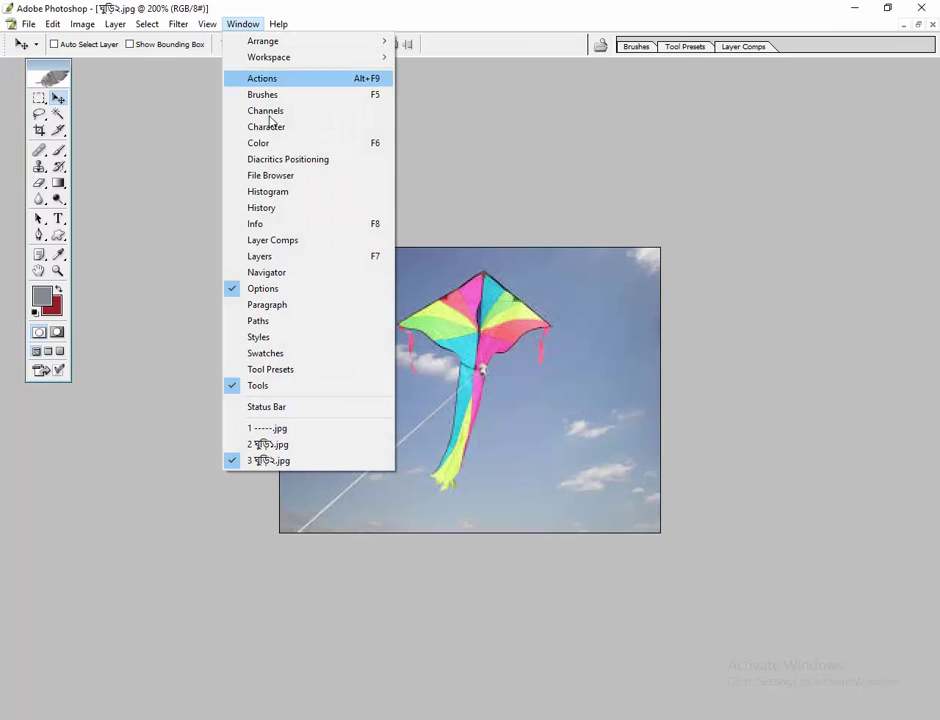
pyautogui.click(290, 264)
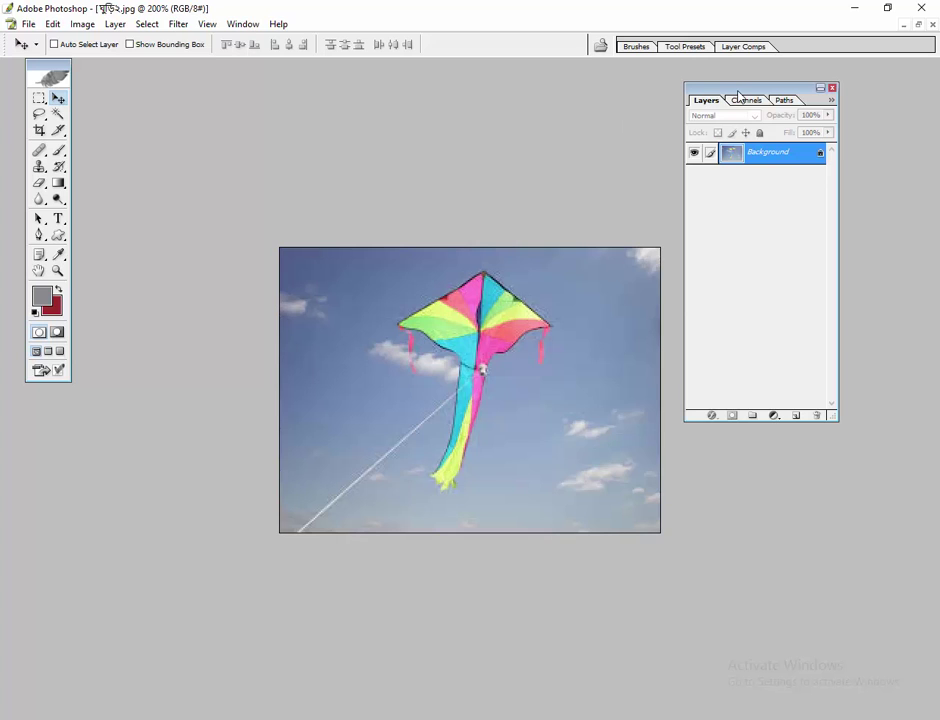
pyautogui.moveTo(734, 98); pyautogui.dragTo(758, 233)
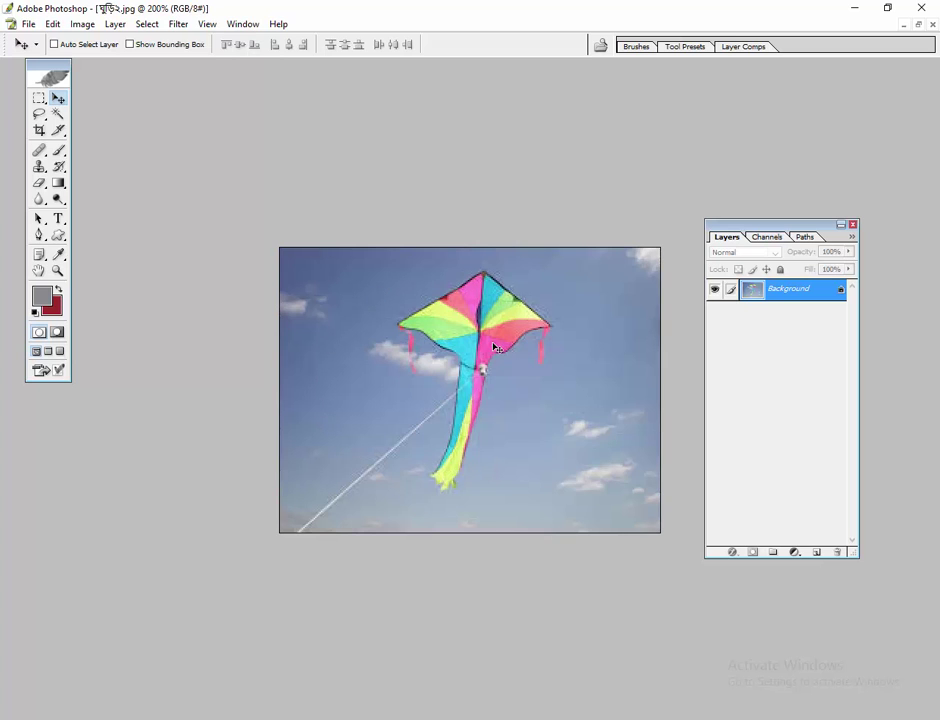
# Switch to the crowd photo ঘুড়ি১.jpg, select the whole image with the Rectangular Marquee and copy it
pyautogui.click(242, 24)
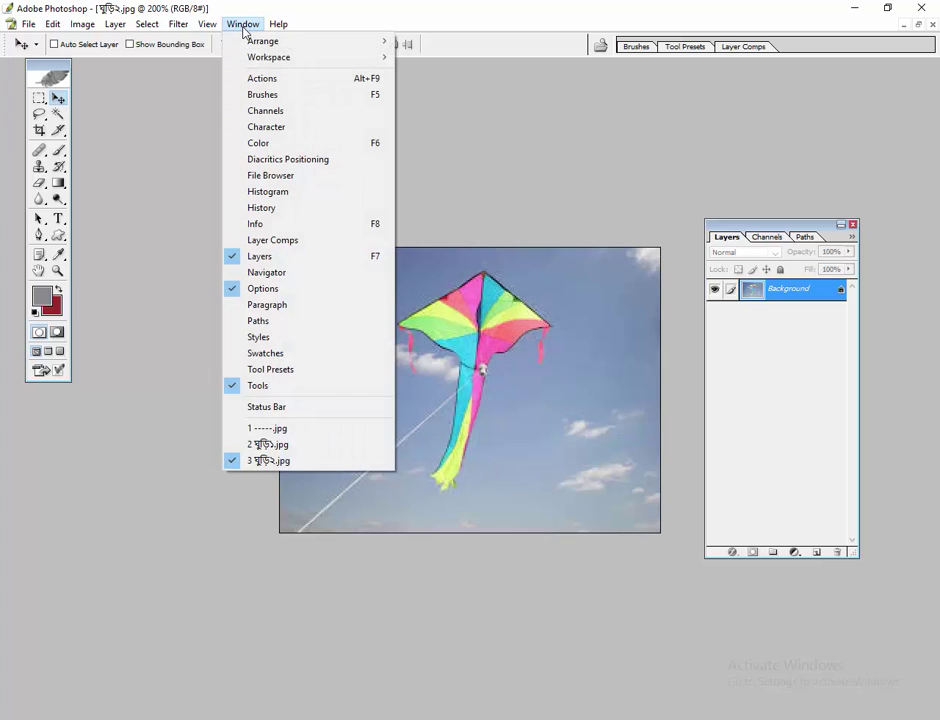
pyautogui.click(264, 446)
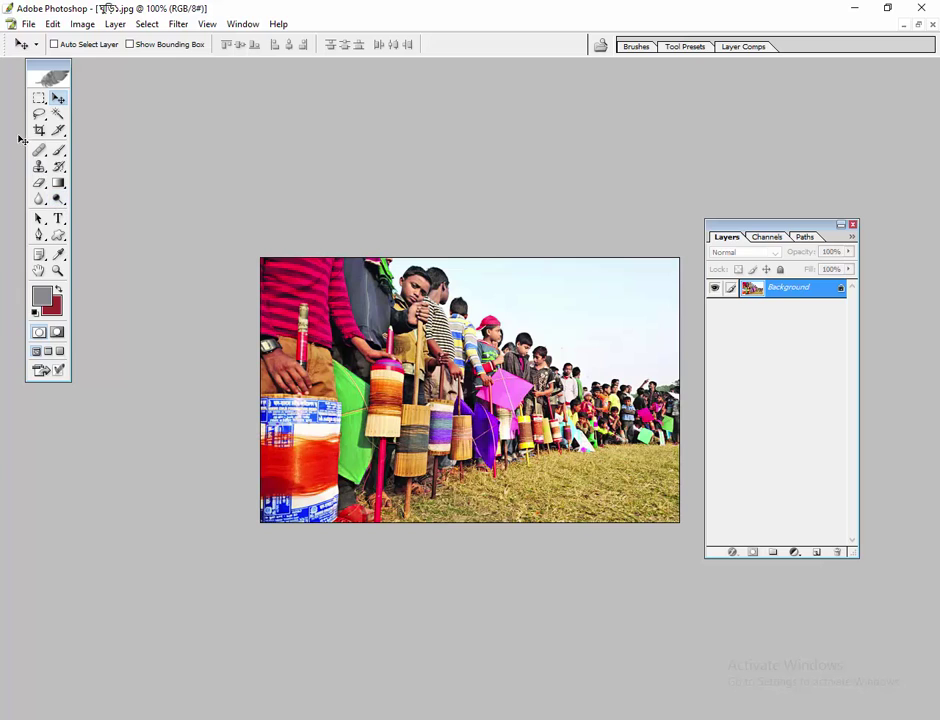
pyautogui.click(39, 98)
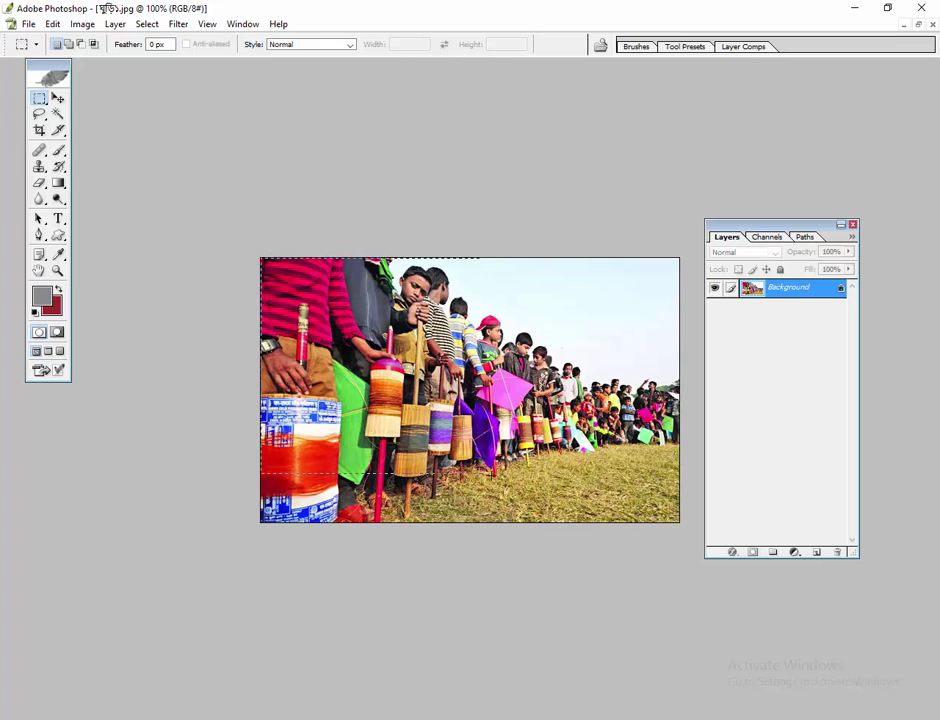
pyautogui.moveTo(480, 473); pyautogui.dragTo(696, 540)
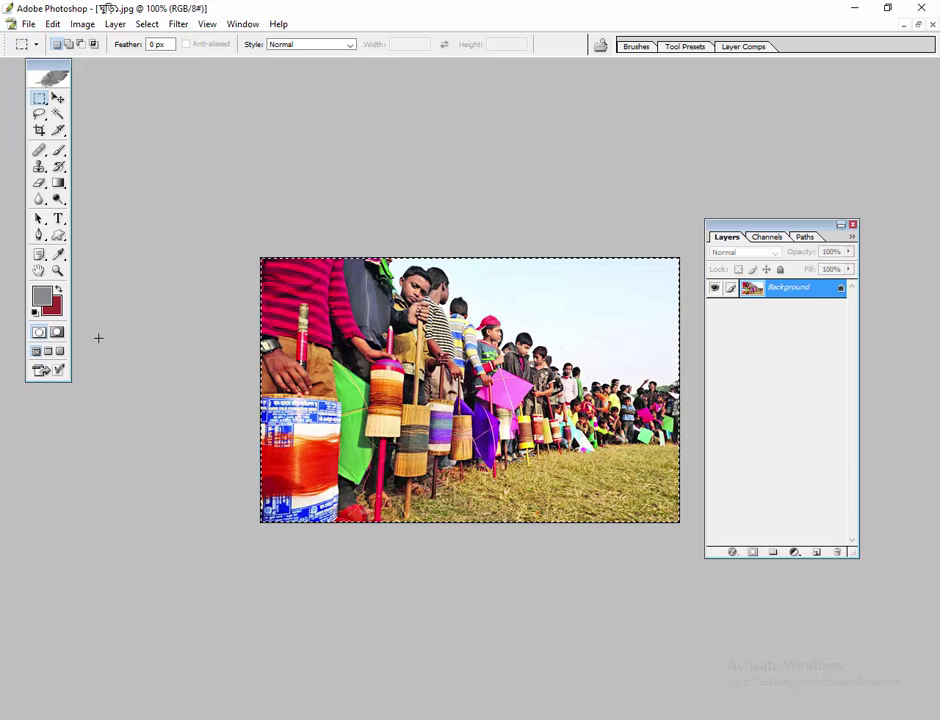
# Create a new document from the A4 preset with its size in inches, 300 pixels/inch and CMYK Color mode
pyautogui.click(28, 27)
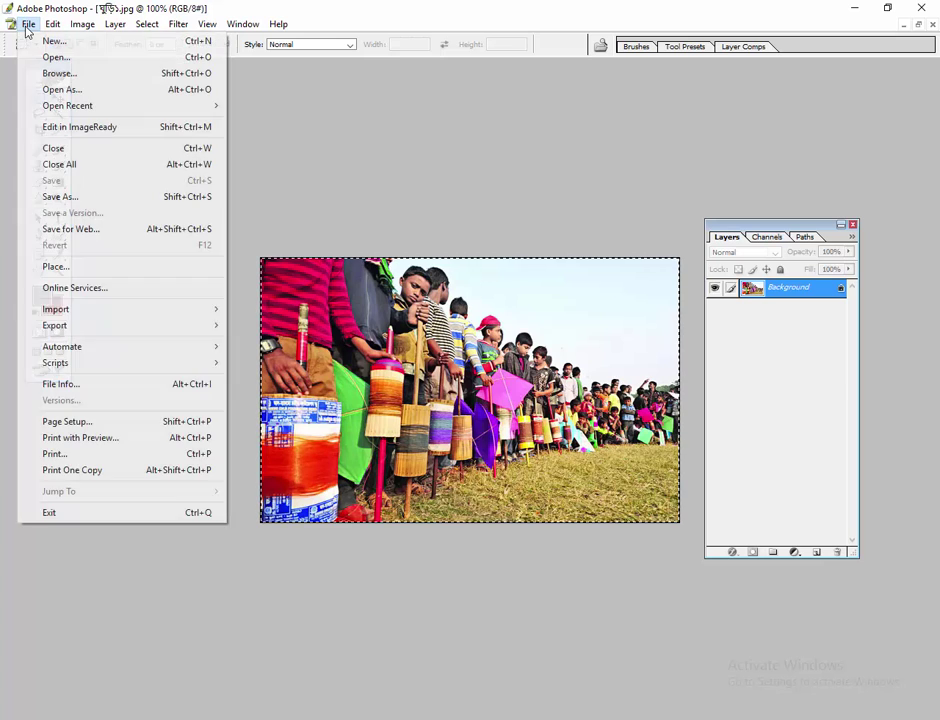
pyautogui.click(46, 43)
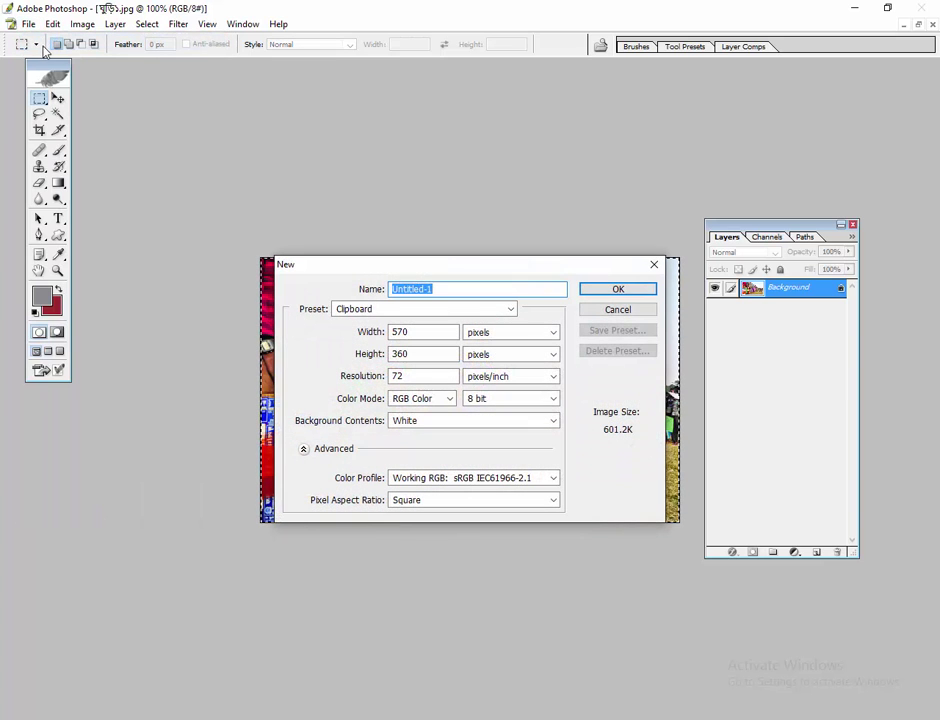
pyautogui.click(512, 310)
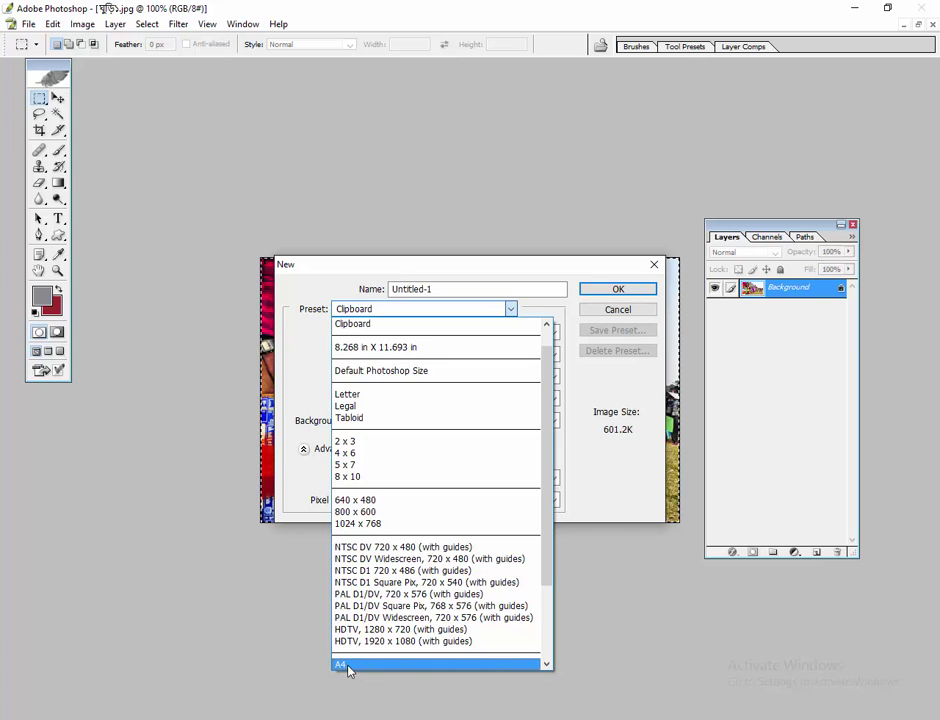
pyautogui.click(349, 665)
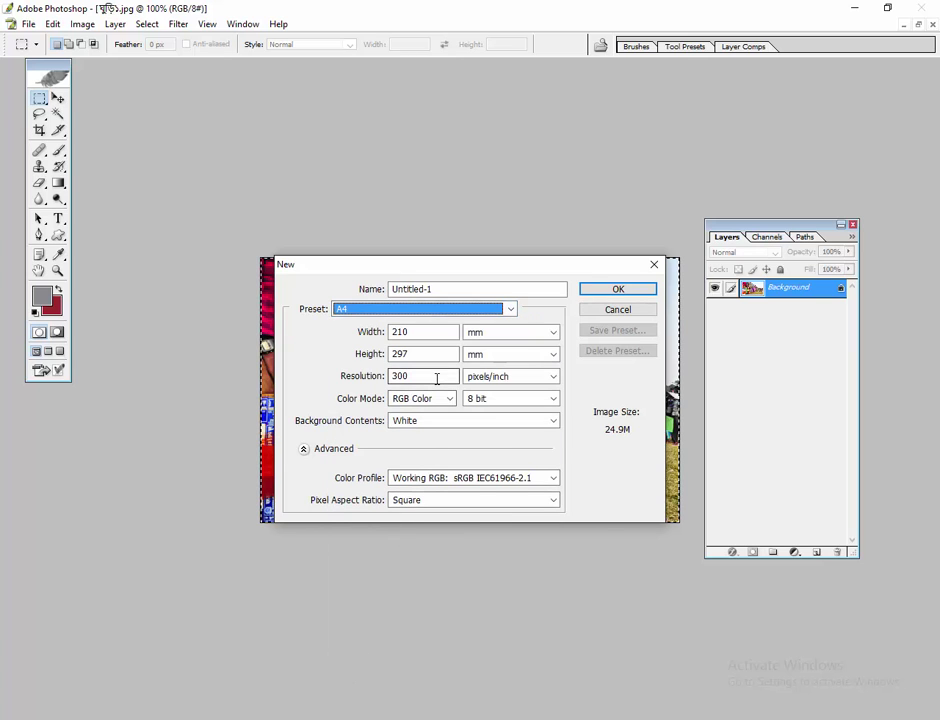
pyautogui.click(553, 333)
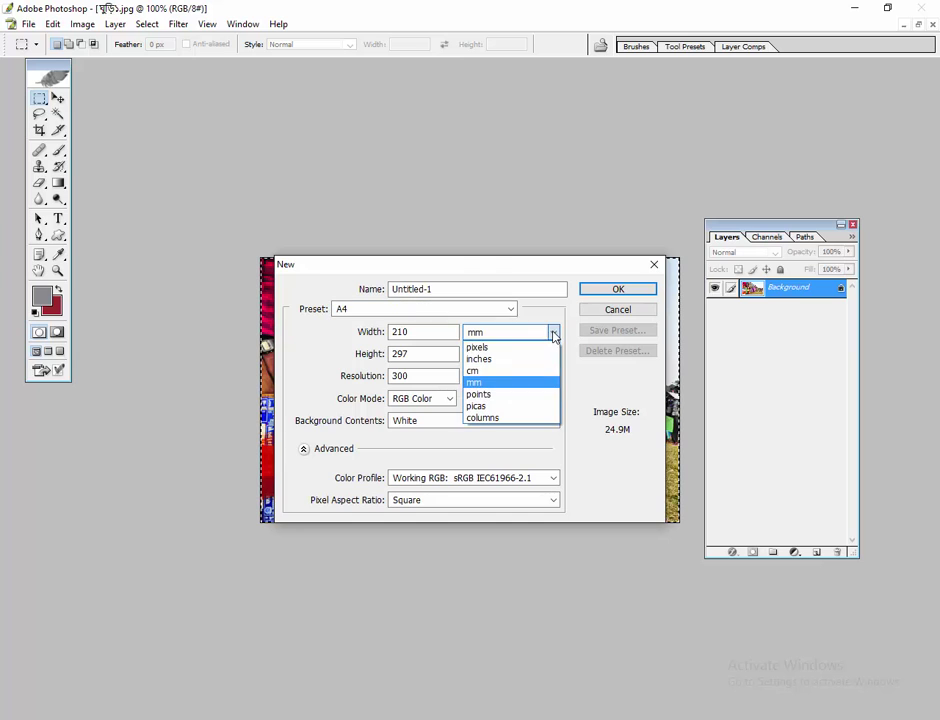
pyautogui.click(495, 359)
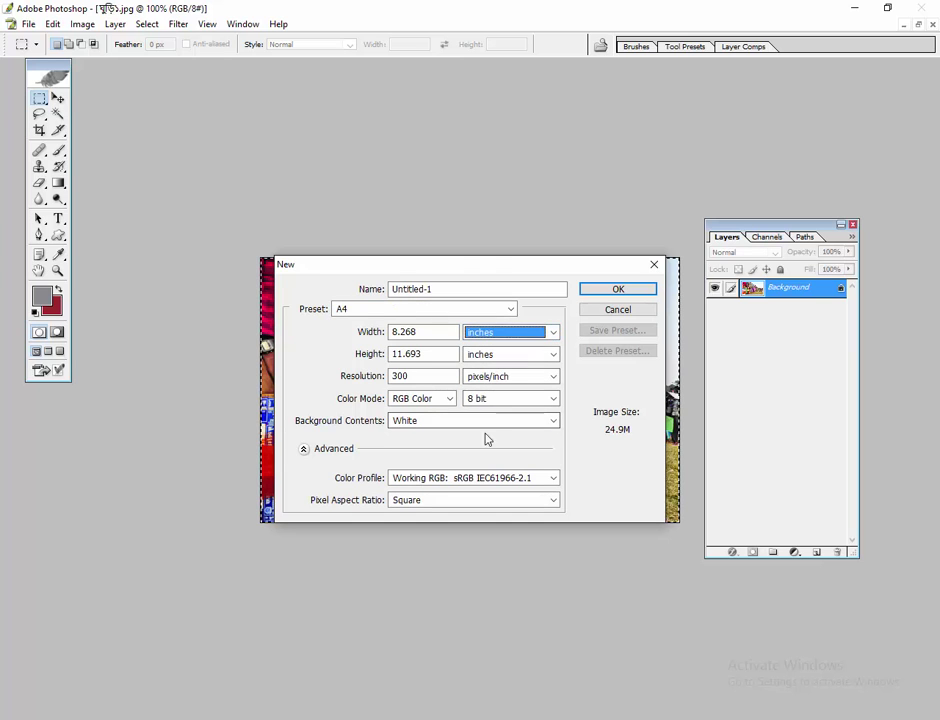
pyautogui.click(449, 398)
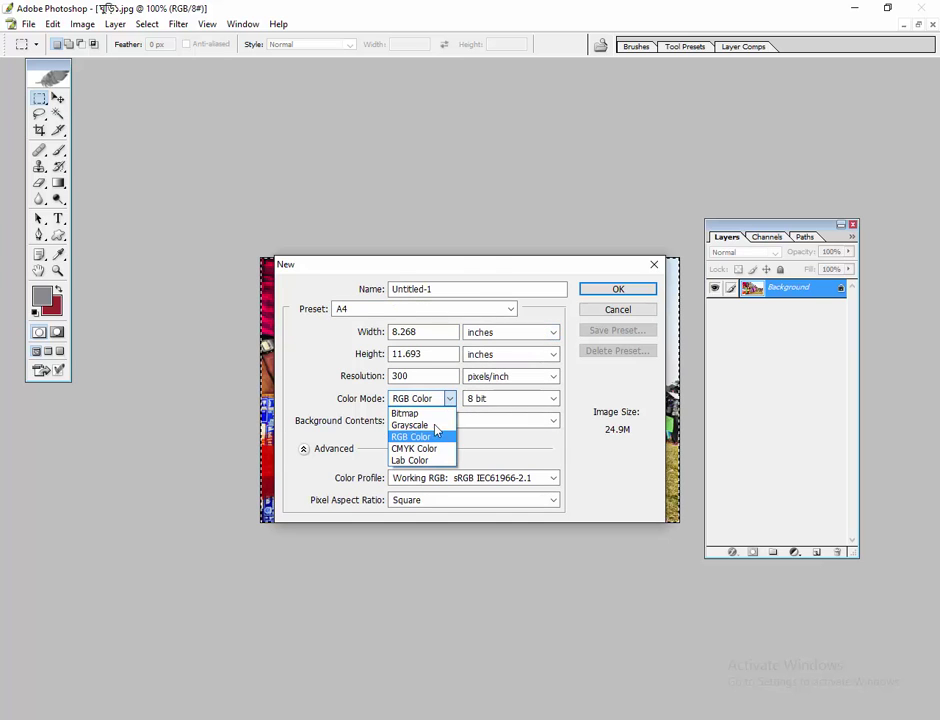
pyautogui.click(414, 448)
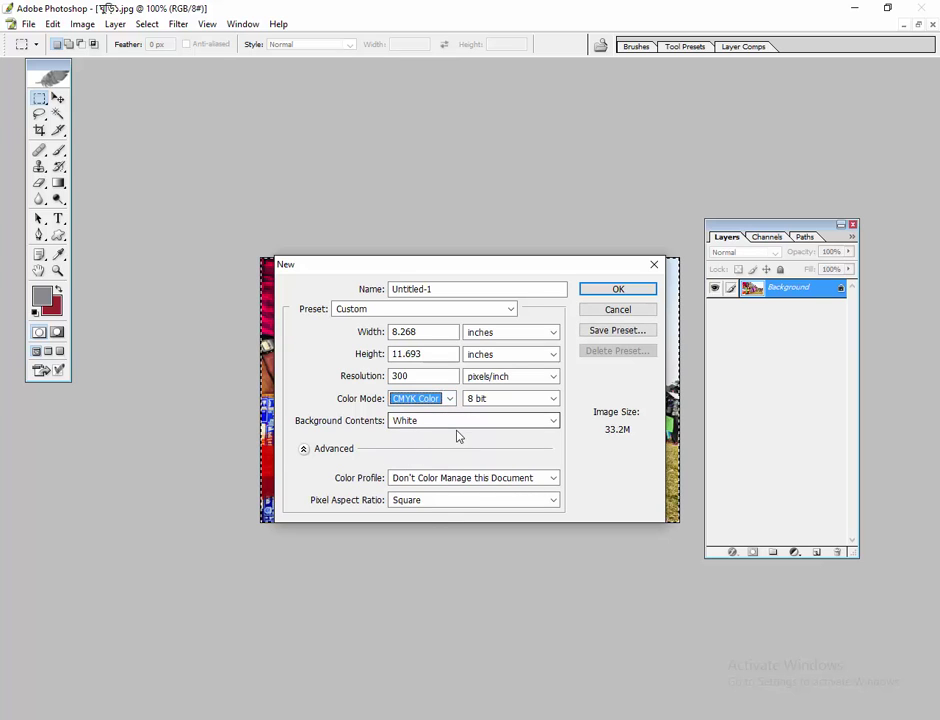
pyautogui.click(618, 293)
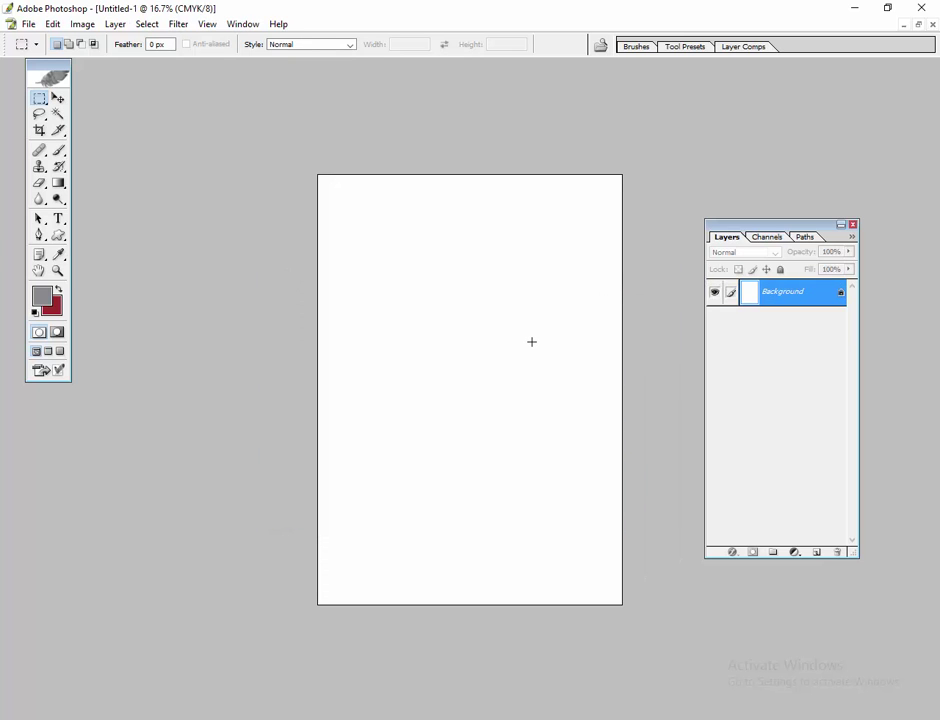
# Paste the crowd photo into the new document and move it to the upper middle of the page
pyautogui.hotkey('ctrl', '+')
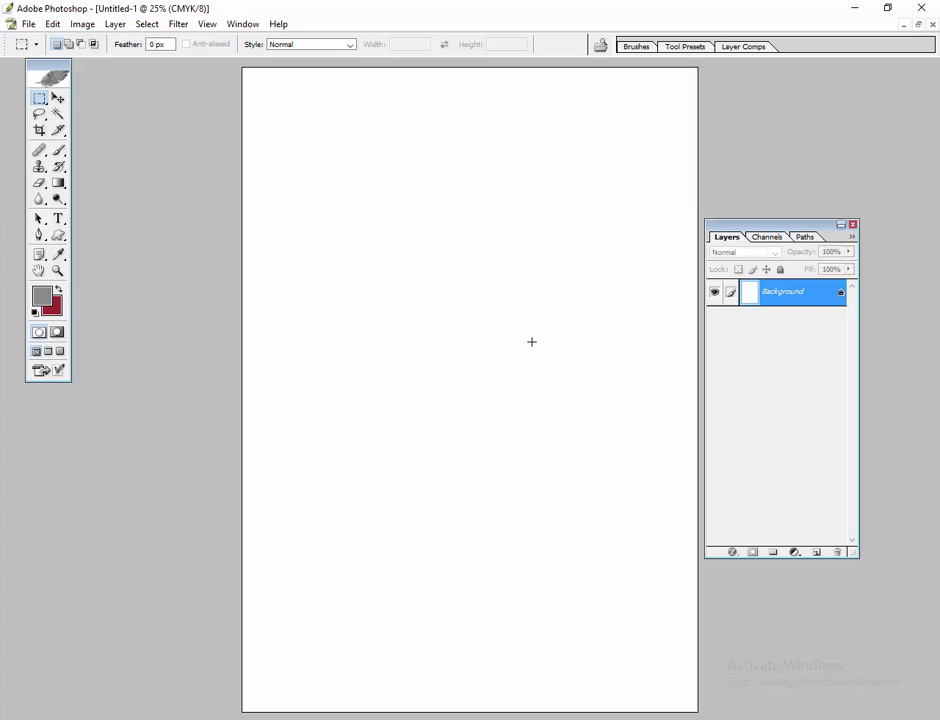
pyautogui.hotkey('ctrl', 'v')
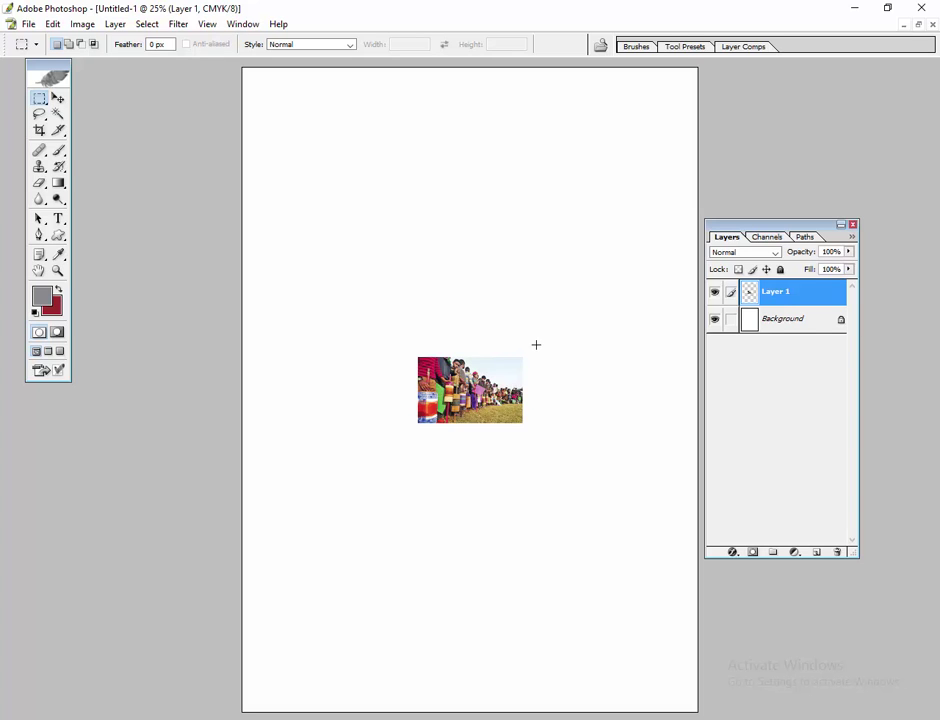
pyautogui.click(57, 96)
pyautogui.moveTo(466, 400); pyautogui.dragTo(463, 234)
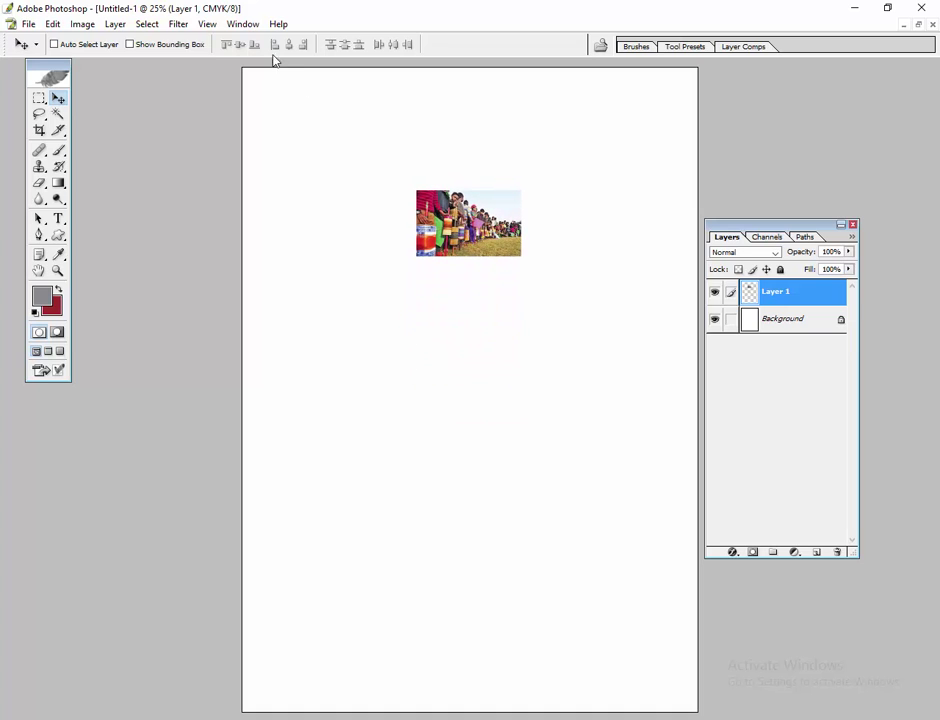
# Switch to the kite photo ঘুড়ি২.jpg, select the whole image with the Rectangular Marquee and copy it
pyautogui.click(248, 27)
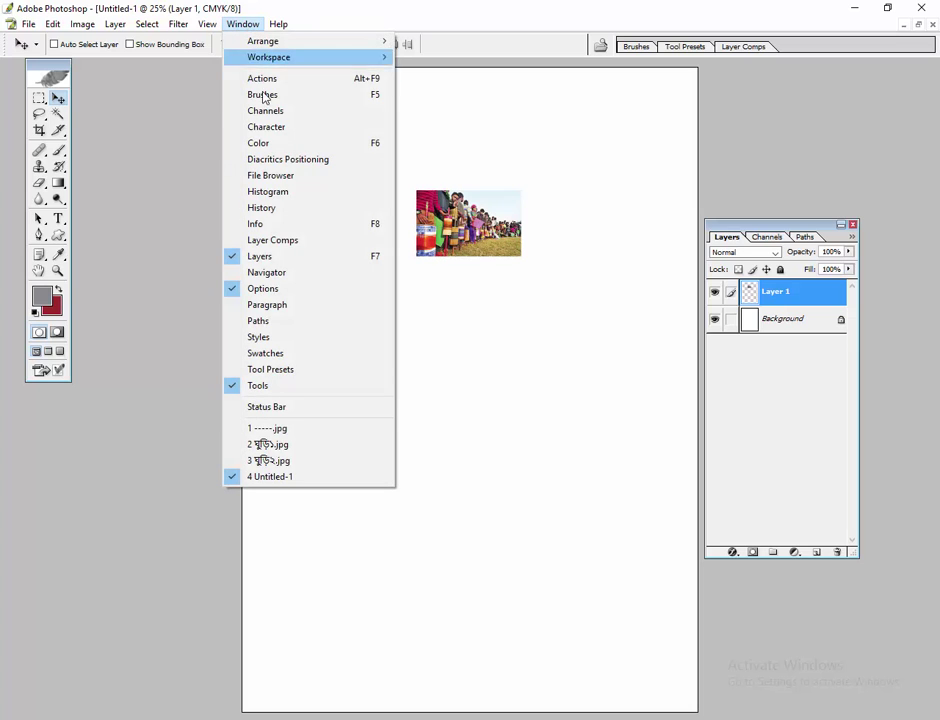
pyautogui.click(290, 450)
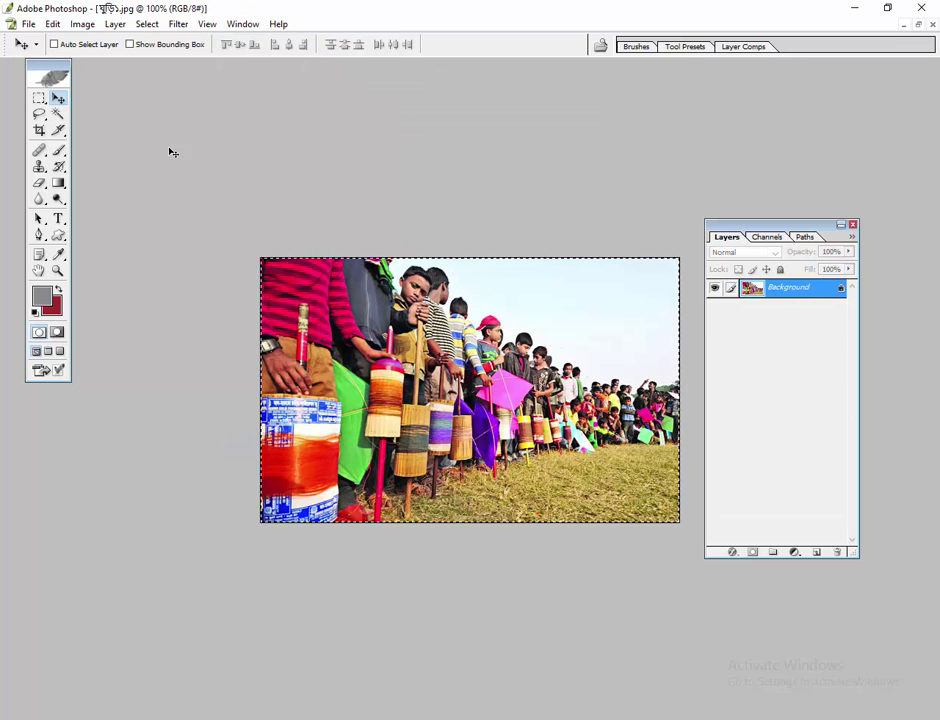
pyautogui.click(242, 25)
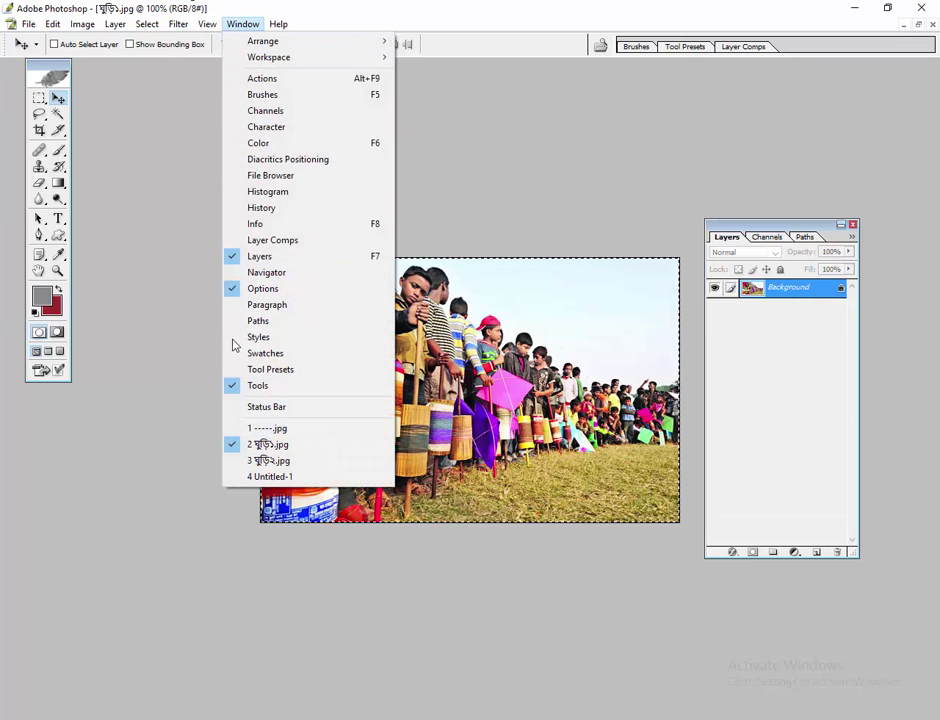
pyautogui.click(265, 461)
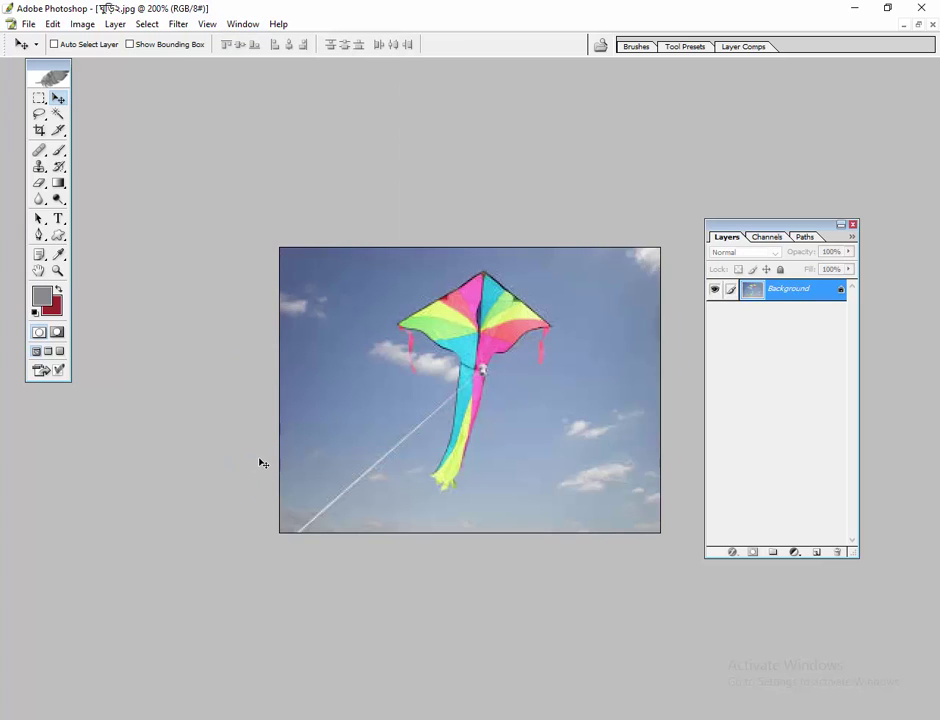
pyautogui.click(39, 99)
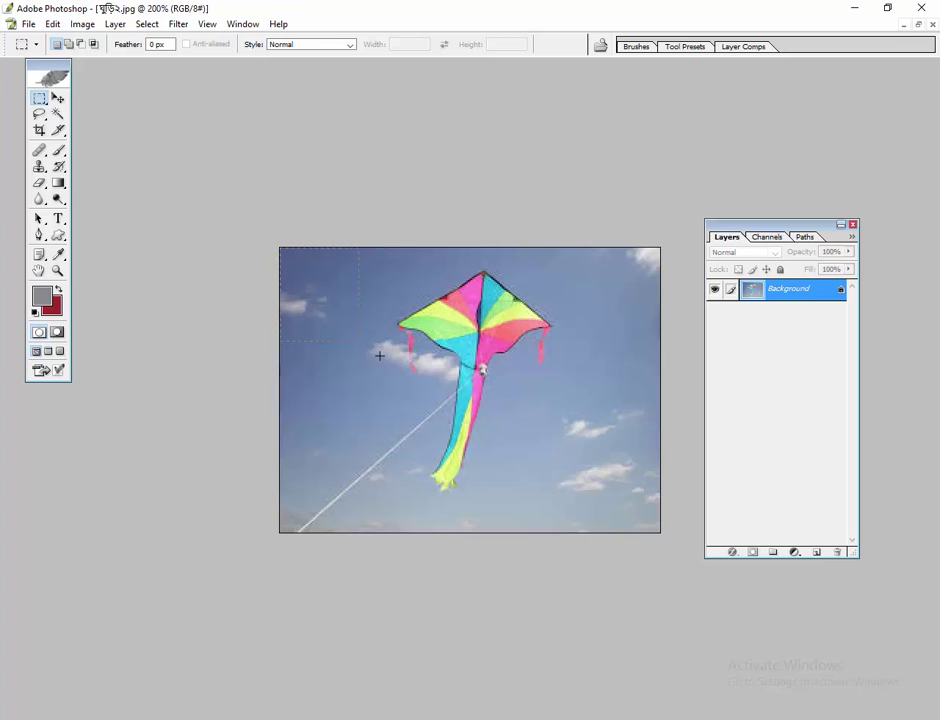
pyautogui.moveTo(644, 527); pyautogui.dragTo(669, 552)
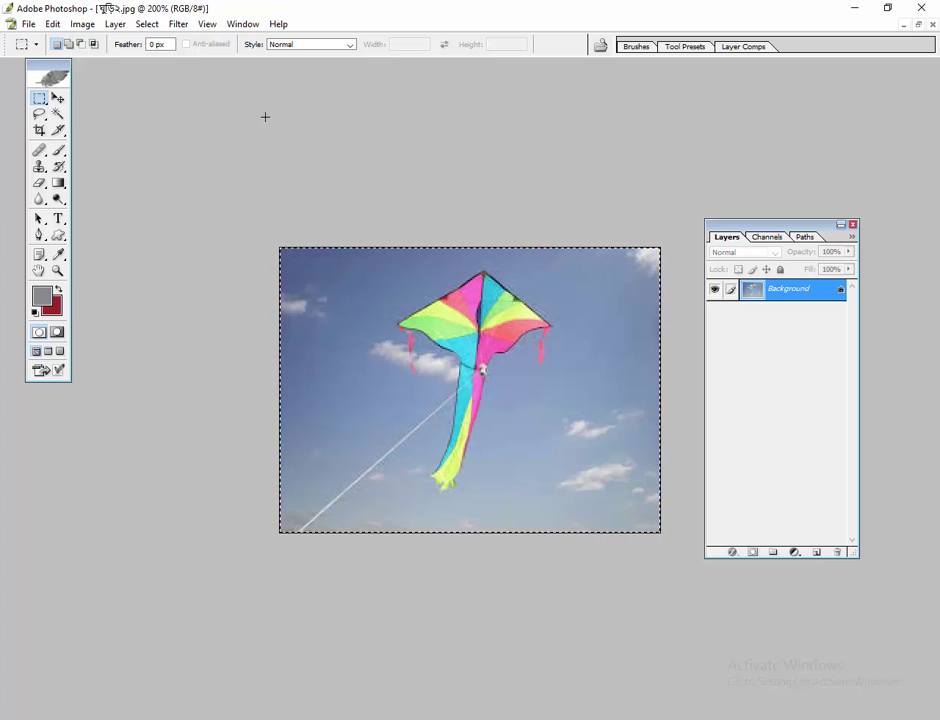
# Paste the kite photo into Untitled-1 and move it just below the crowd photo
pyautogui.click(249, 31)
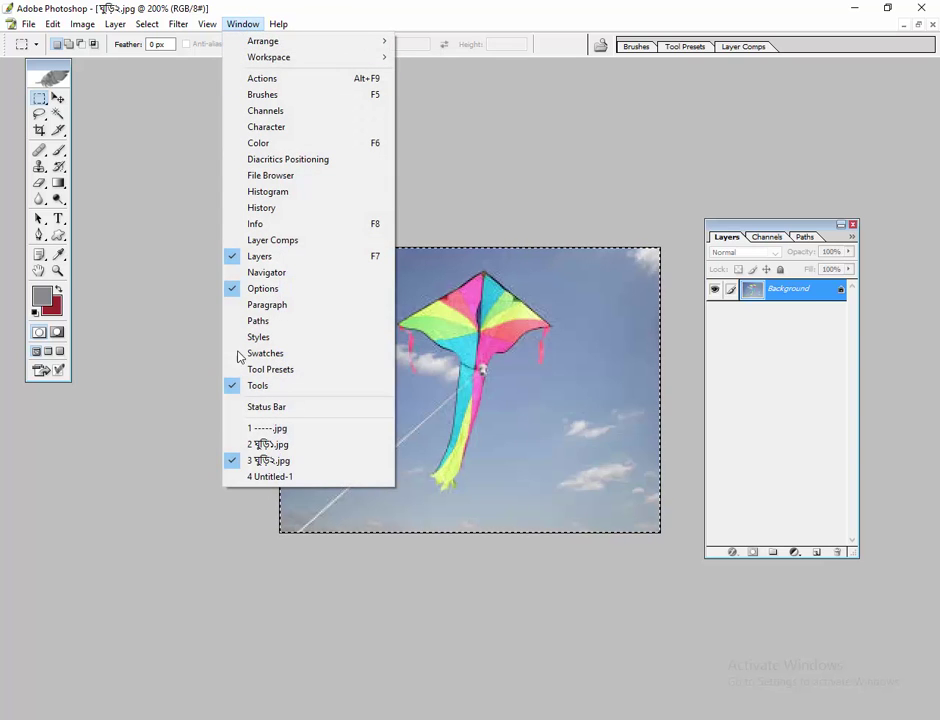
pyautogui.click(268, 429)
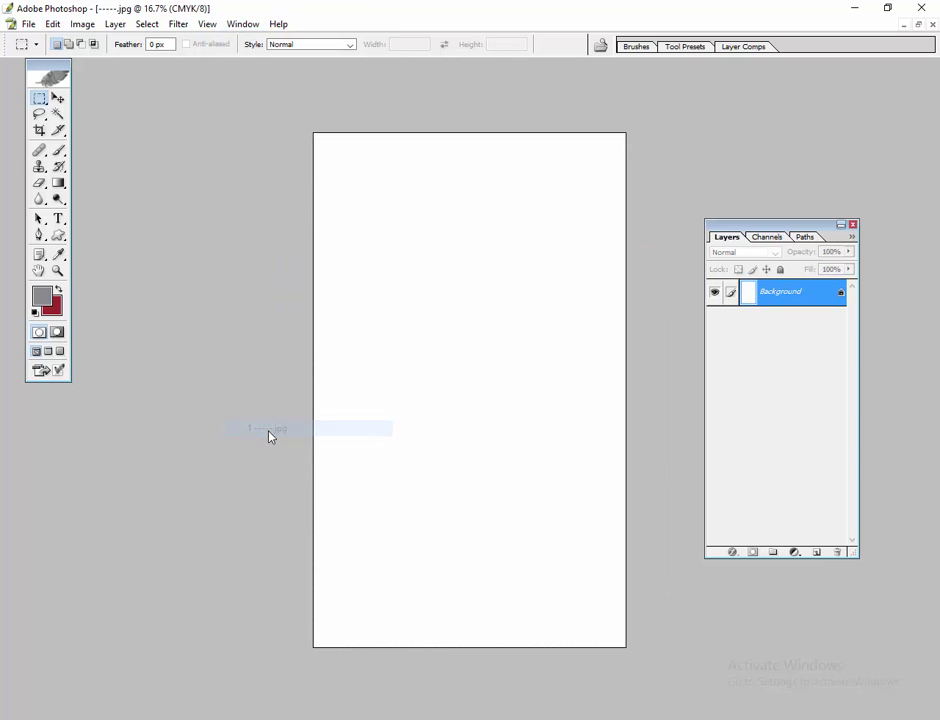
pyautogui.click(244, 26)
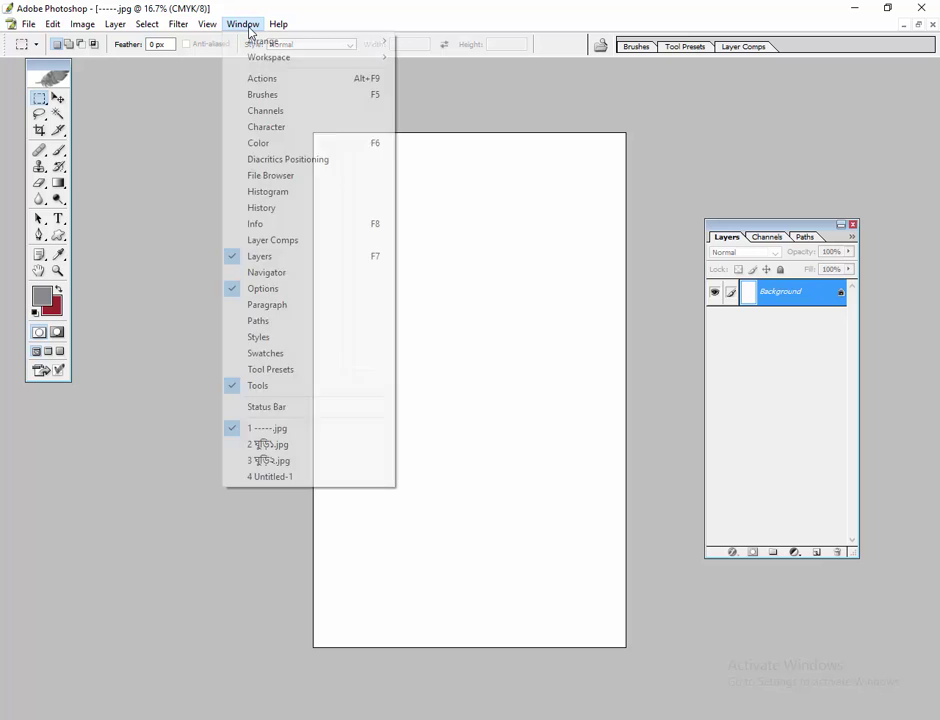
pyautogui.click(260, 476)
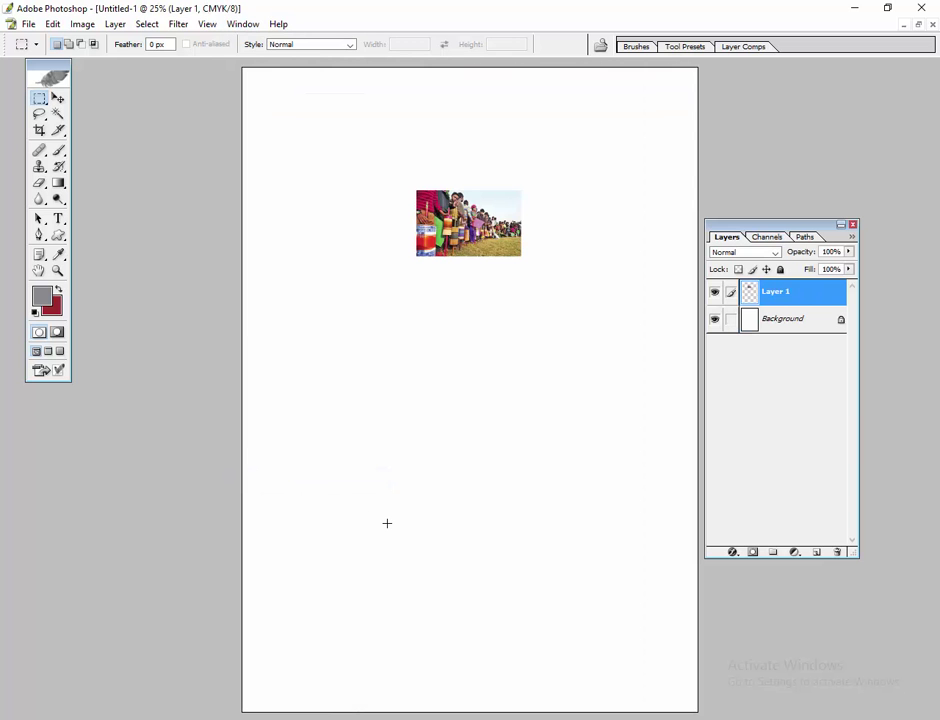
pyautogui.hotkey('ctrl', 'v')
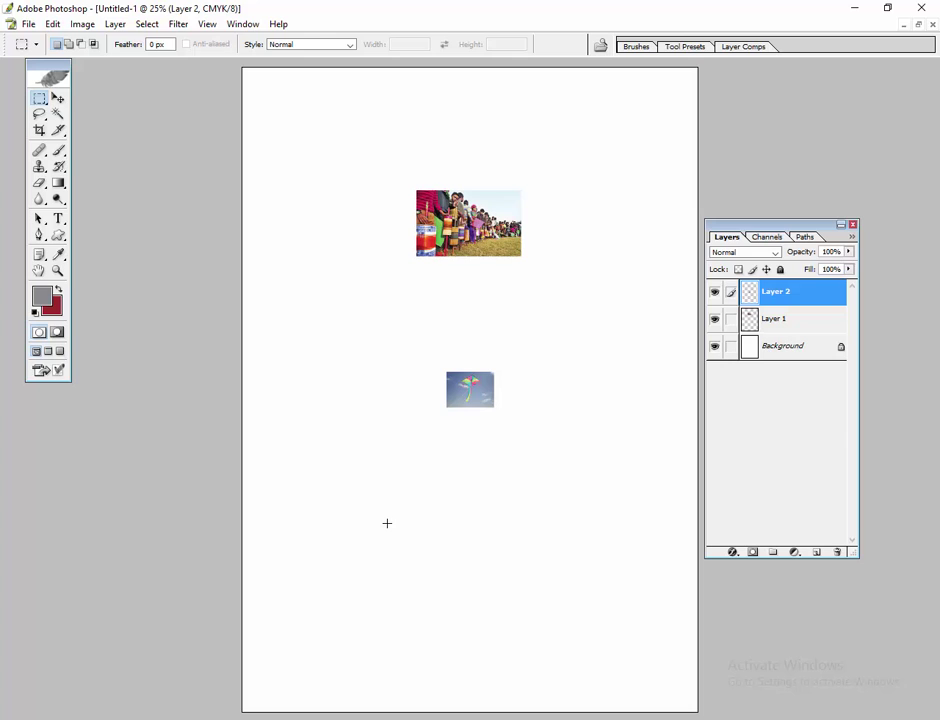
pyautogui.click(58, 98)
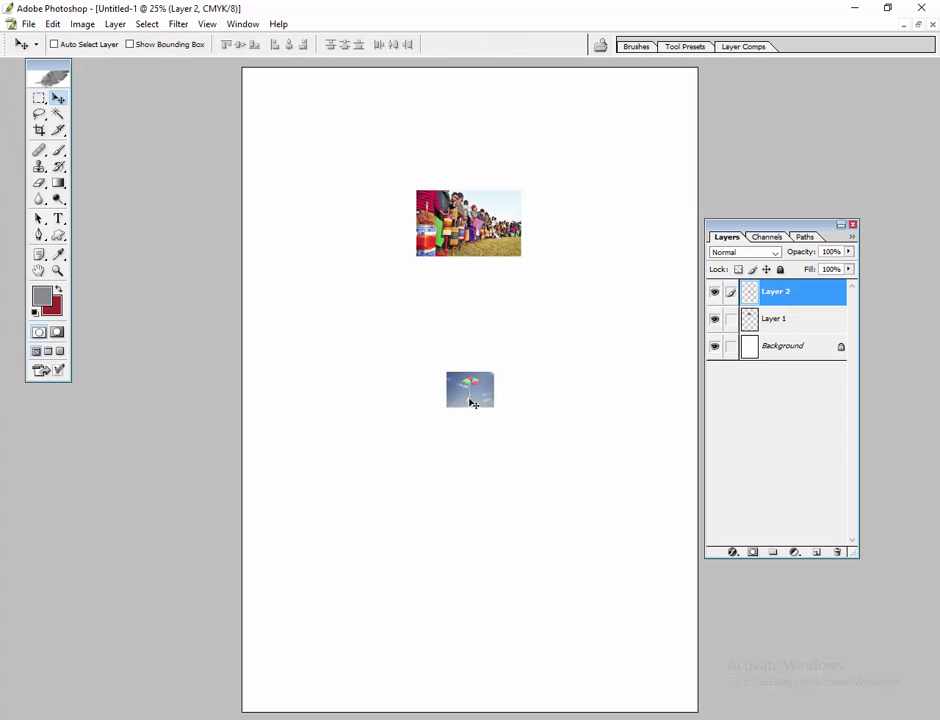
pyautogui.moveTo(471, 398); pyautogui.dragTo(462, 340)
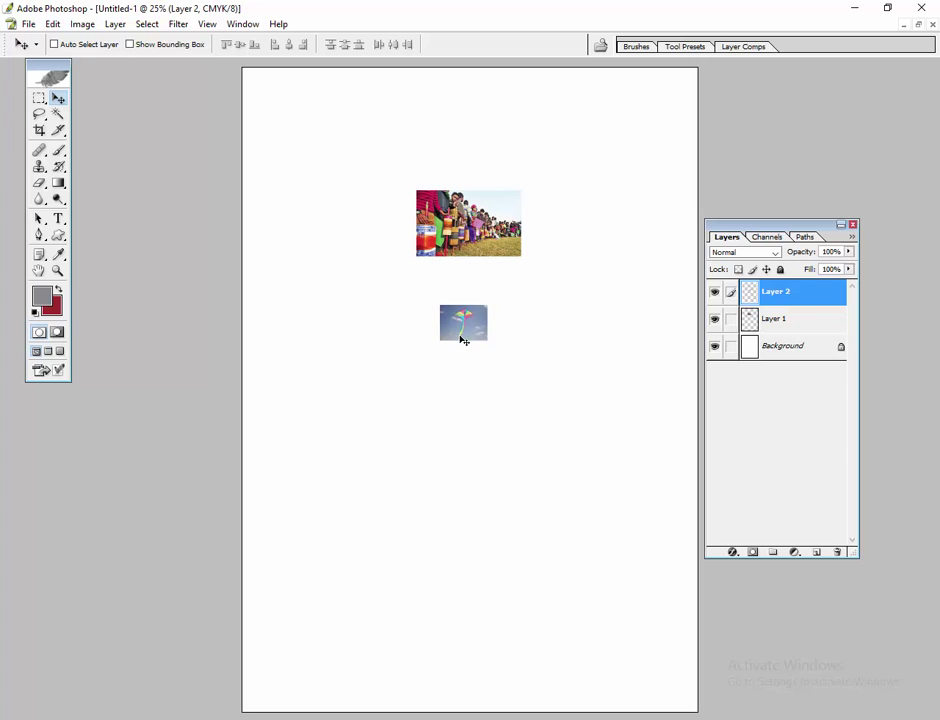
# Scale the kite photo proportionally to 217.2% with Free Transform and place it in the page's upper-left corner
pyautogui.hotkey('ctrl', 't')
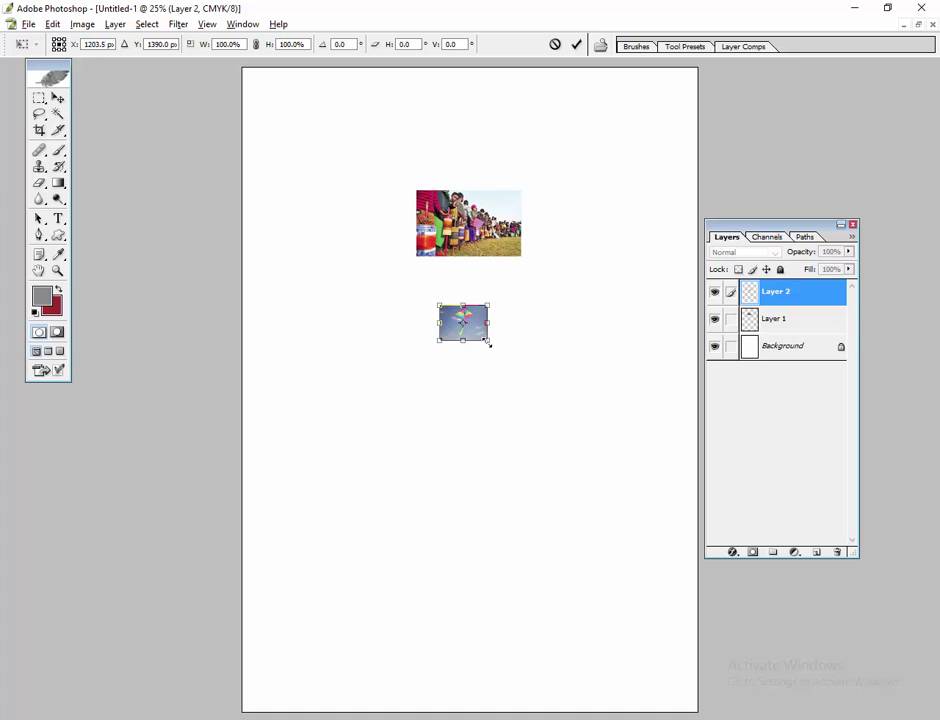
pyautogui.moveTo(488, 342); pyautogui.dragTo(481, 174)
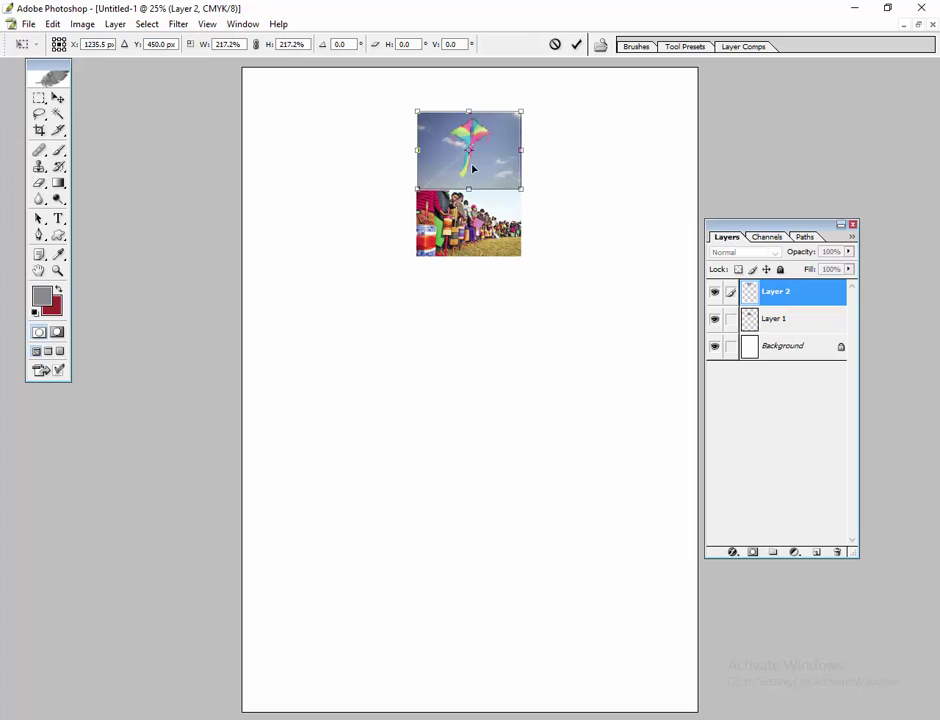
pyautogui.moveTo(484, 168); pyautogui.dragTo(313, 128)
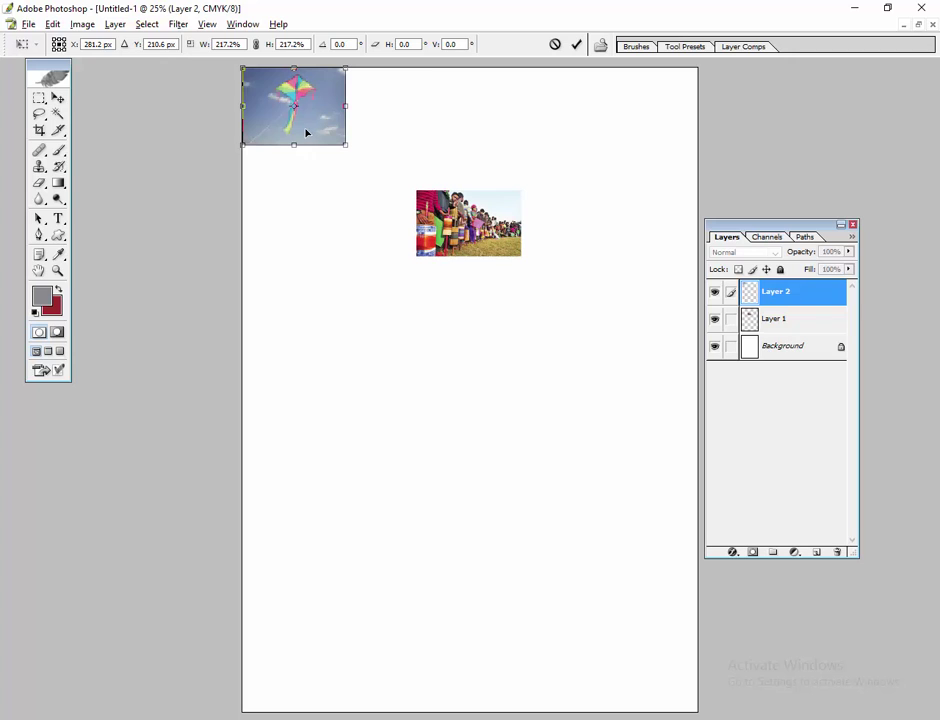
pyautogui.moveTo(306, 132)
pyautogui.mouseDown()
pyautogui.moveTo(355, 138)
pyautogui.moveTo(309, 135)
pyautogui.mouseUp()
pyautogui.press('Return')
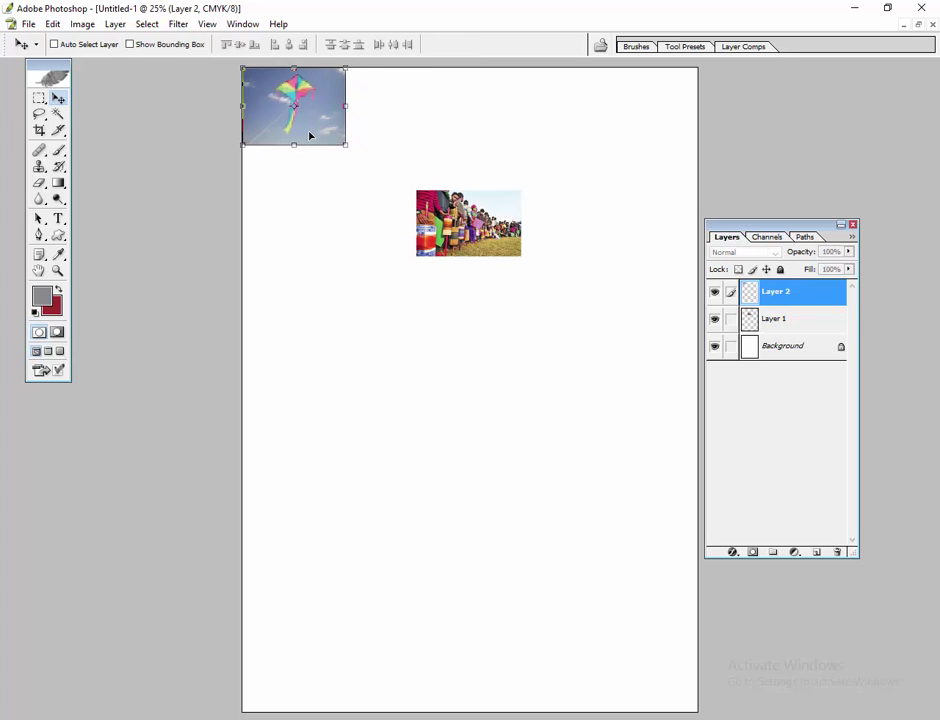
# Duplicate the kite photo three times along the page's upper edge to form a row of four
pyautogui.moveTo(310, 131); pyautogui.dragTo(415, 133)
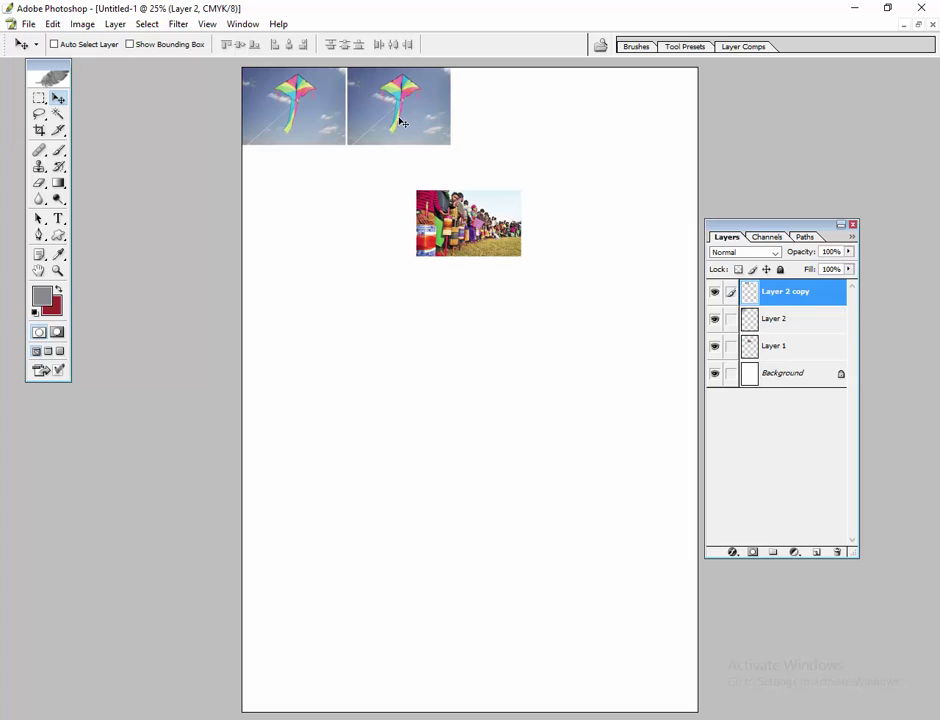
pyautogui.moveTo(399, 120); pyautogui.dragTo(505, 118)
pyautogui.keyDown('alt'); pyautogui.click(505, 118); pyautogui.keyUp('alt')
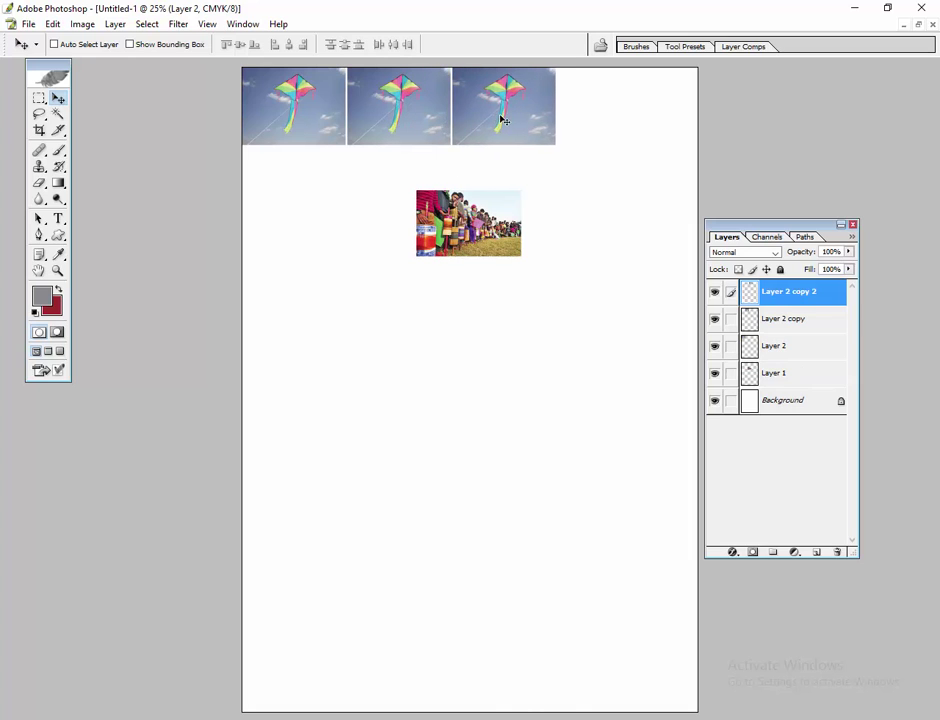
pyautogui.moveTo(498, 128); pyautogui.dragTo(604, 128)
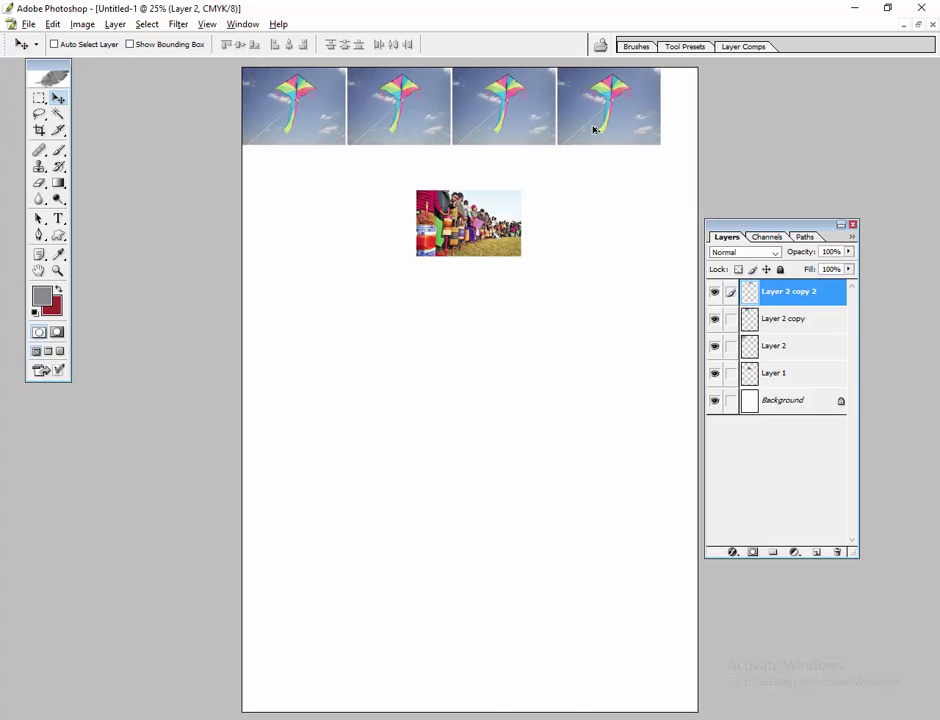
pyautogui.keyDown('alt'); pyautogui.click(594, 129); pyautogui.keyUp('alt')
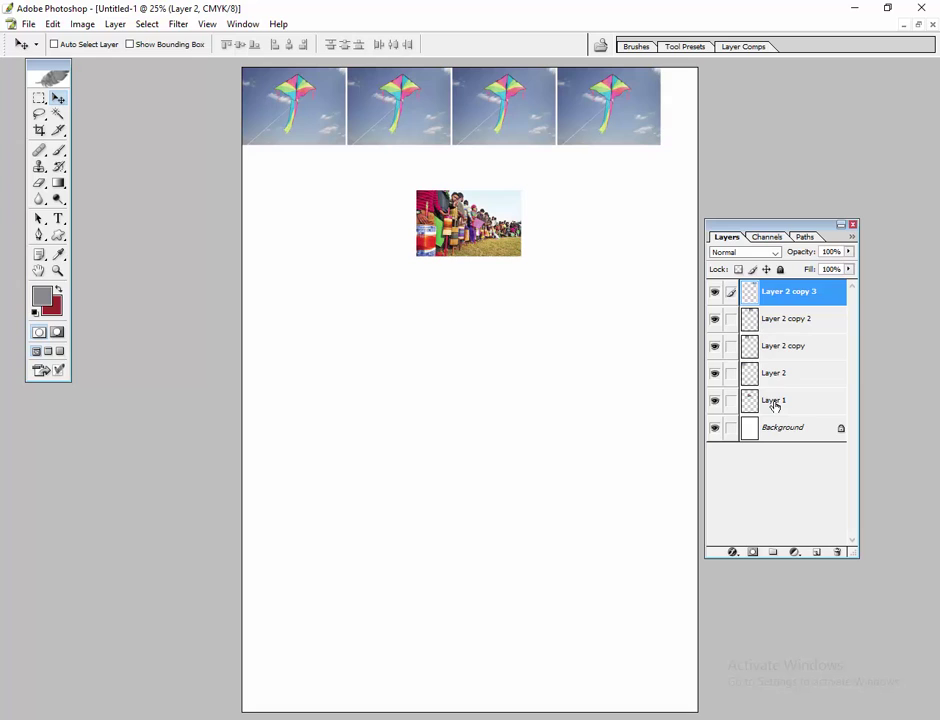
# Move the crowd photo on Layer 1 directly beneath the first kite photo, against the page's left edge
pyautogui.click(774, 405)
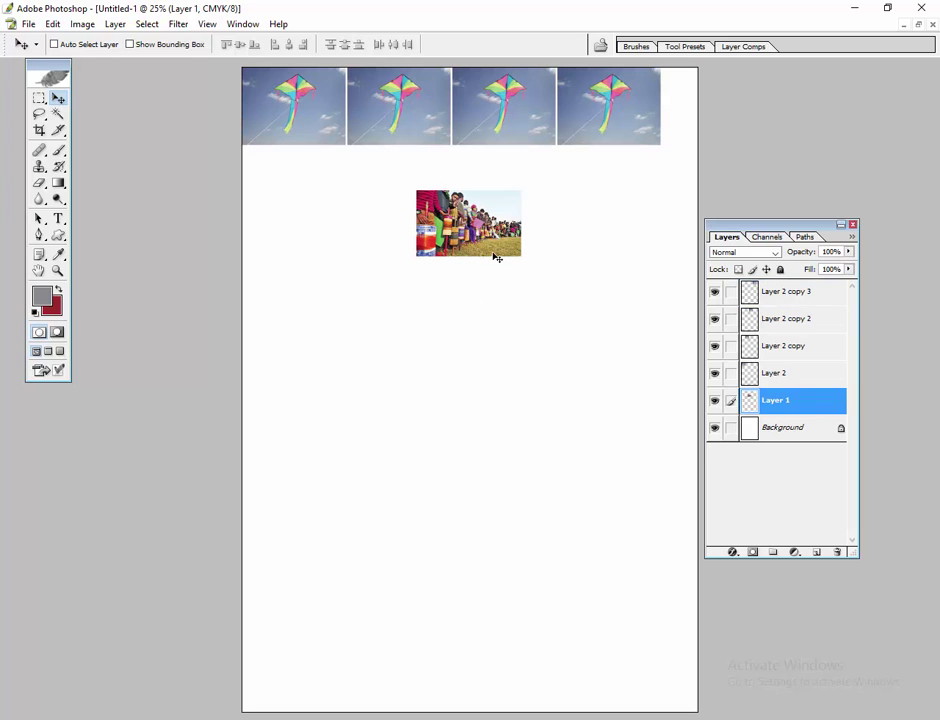
pyautogui.moveTo(495, 254); pyautogui.dragTo(316, 189)
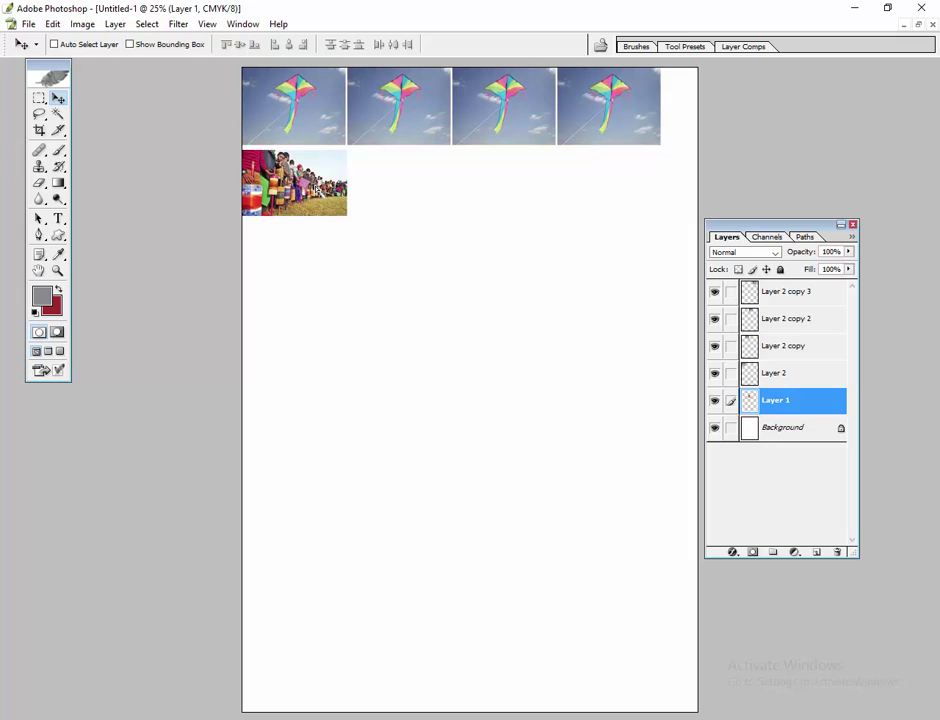
pyautogui.press('Up')
pyautogui.press('Up')
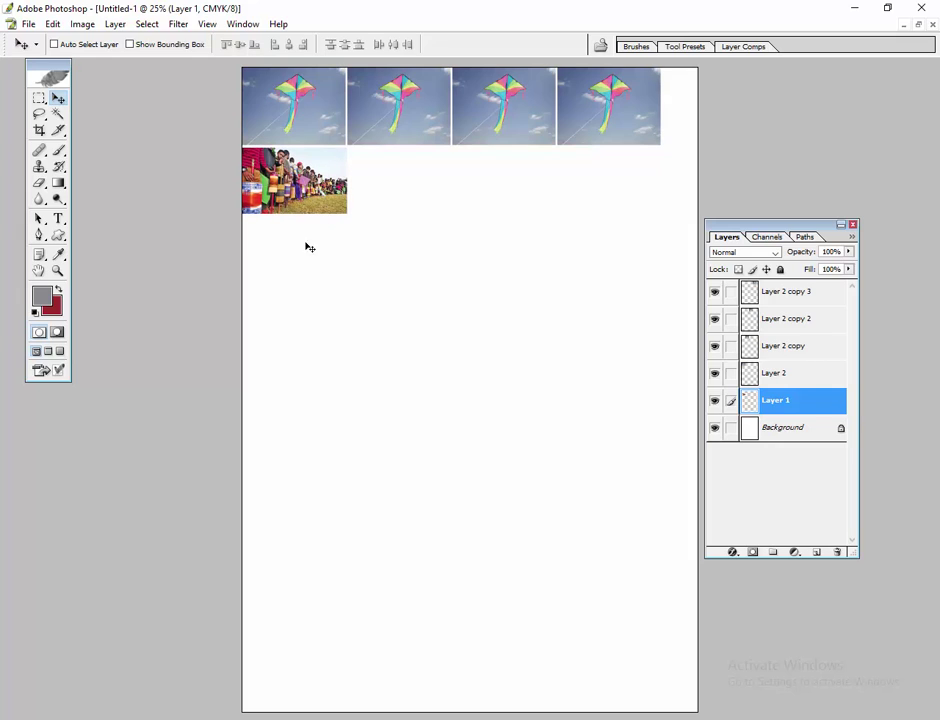
# Duplicate the crowd photo nine times below the kites to make two rows of four and a third row of two
pyautogui.moveTo(283, 188); pyautogui.dragTo(494, 185)
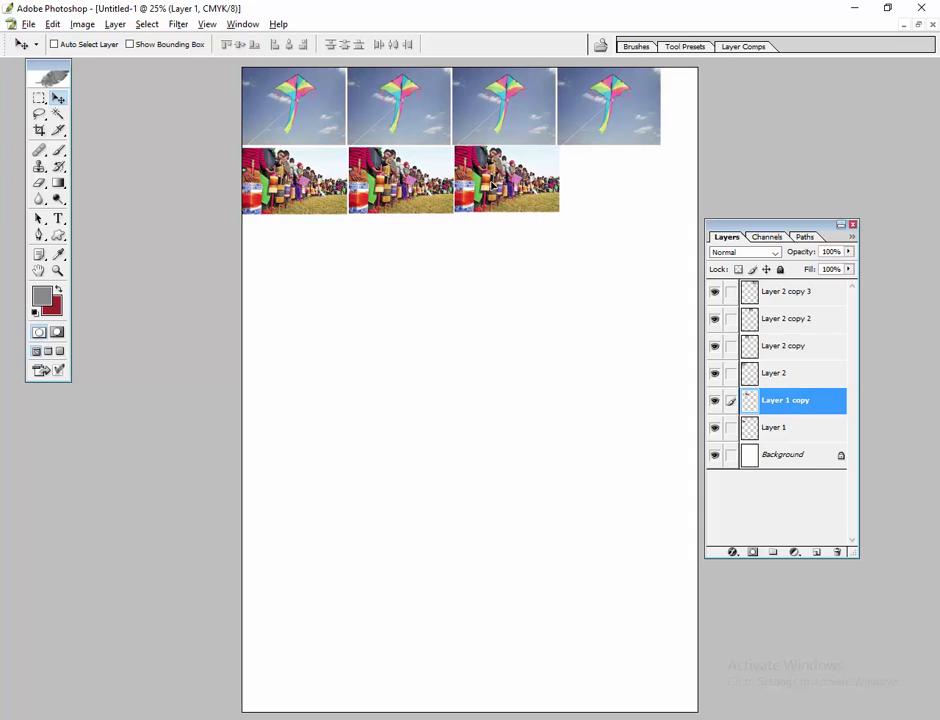
pyautogui.moveTo(492, 185); pyautogui.dragTo(494, 186)
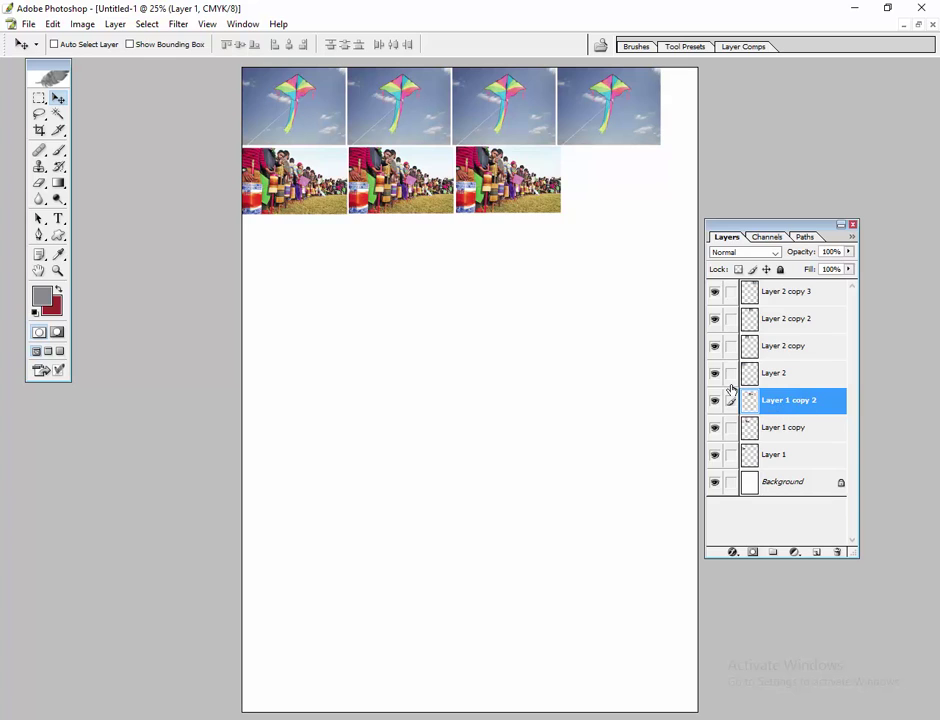
pyautogui.moveTo(516, 218); pyautogui.dragTo(618, 197)
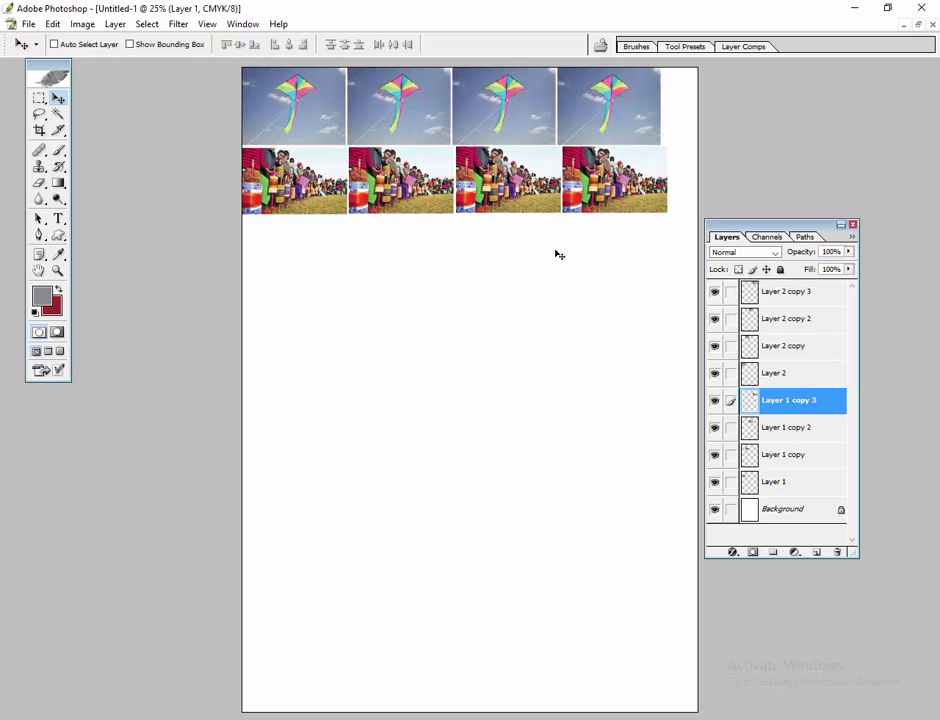
pyautogui.moveTo(615, 188); pyautogui.dragTo(616, 258)
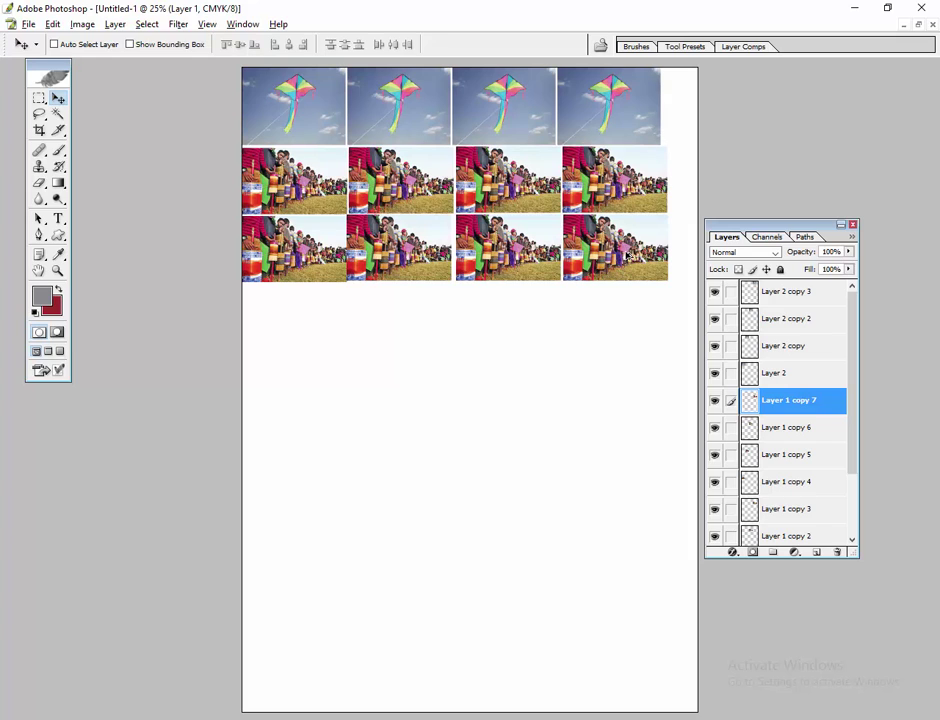
pyautogui.moveTo(627, 255); pyautogui.dragTo(421, 329)
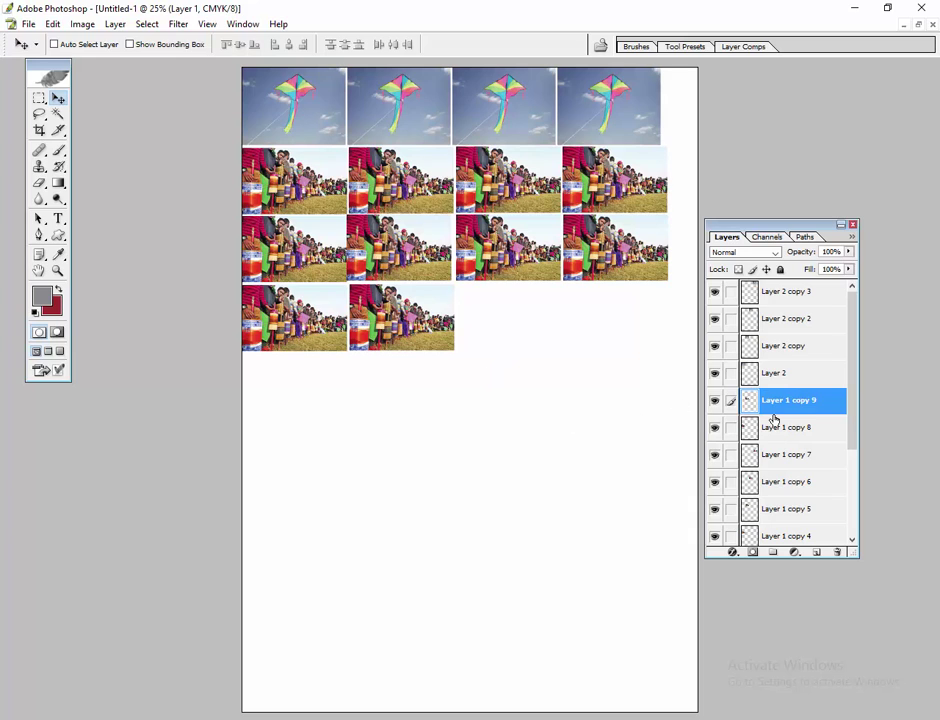
# Select Layer 1 copy 6, shift its crowd photo slightly and move it back into its row
pyautogui.click(788, 482)
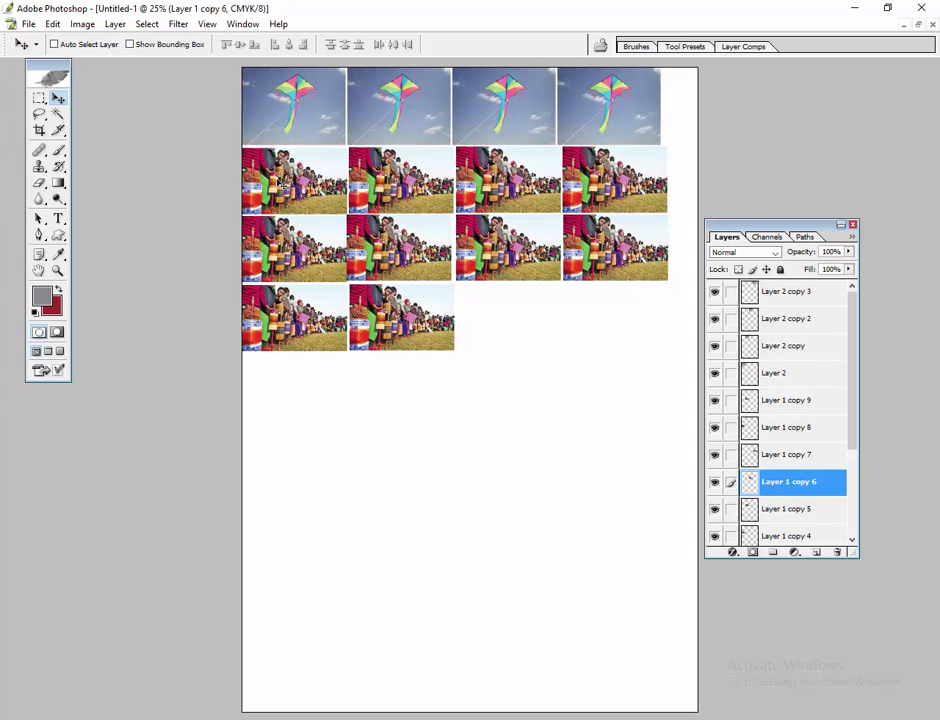
pyautogui.moveTo(280, 181)
pyautogui.mouseDown()
pyautogui.moveTo(269, 186)
pyautogui.moveTo(285, 187)
pyautogui.moveTo(291, 263)
pyautogui.moveTo(281, 182)
pyautogui.mouseUp()
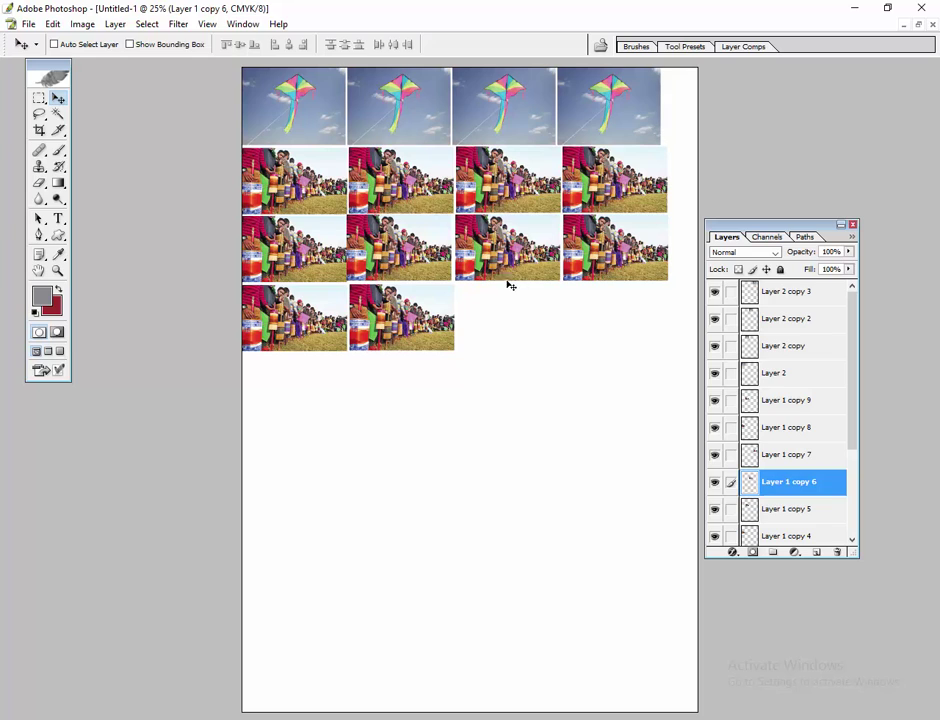
pyautogui.moveTo(367, 242)
pyautogui.mouseDown()
pyautogui.moveTo(357, 238)
pyautogui.moveTo(368, 260)
pyautogui.moveTo(368, 243)
pyautogui.mouseUp()
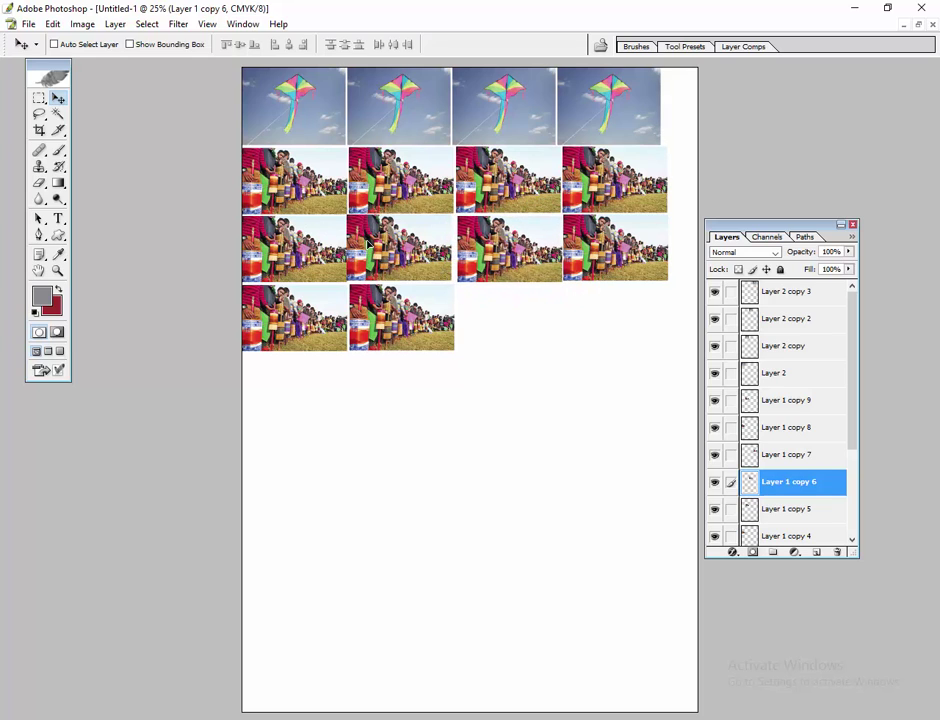
pyautogui.moveTo(367, 243); pyautogui.dragTo(366, 242)
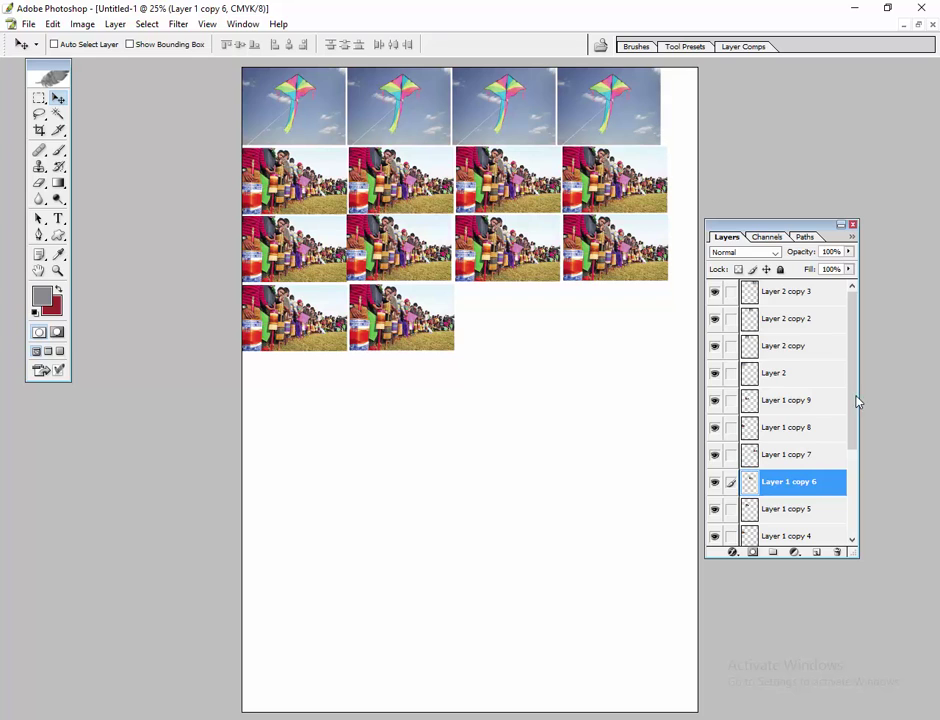
# Hide and show Layer 1 repeatedly to identify which crowd photo it holds
pyautogui.moveTo(854, 400); pyautogui.dragTo(858, 495)
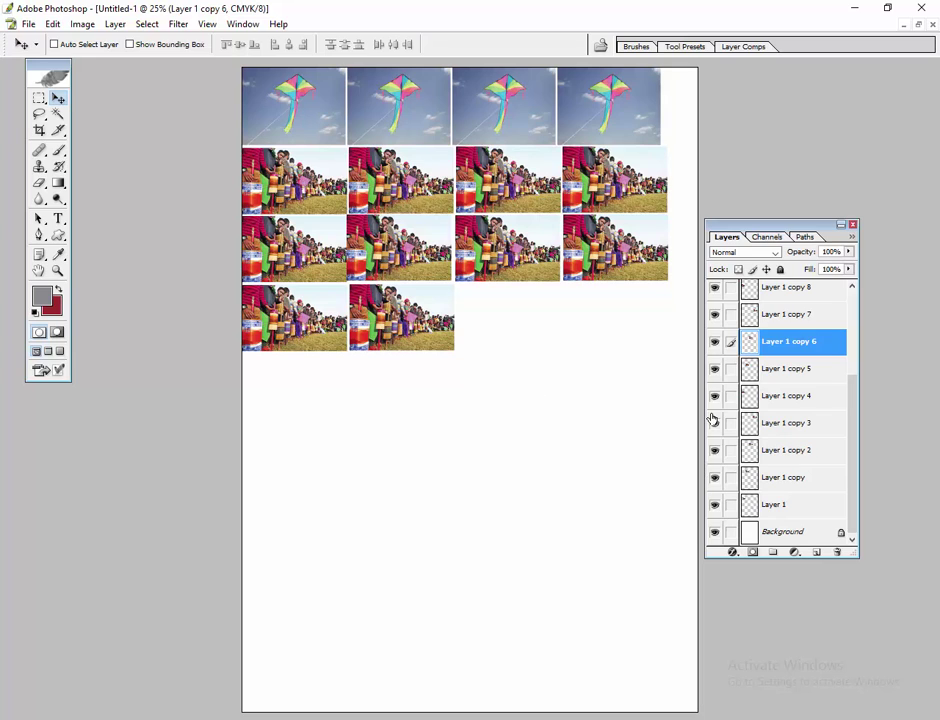
pyautogui.click(716, 511)
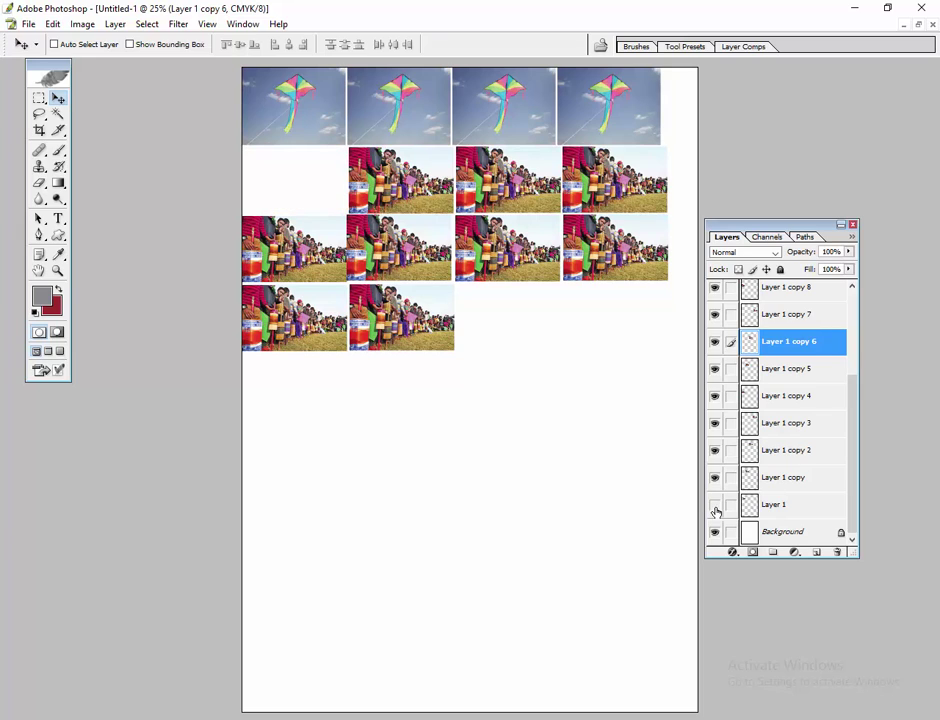
pyautogui.click(715, 510)
pyautogui.click(716, 511)
pyautogui.click(716, 510)
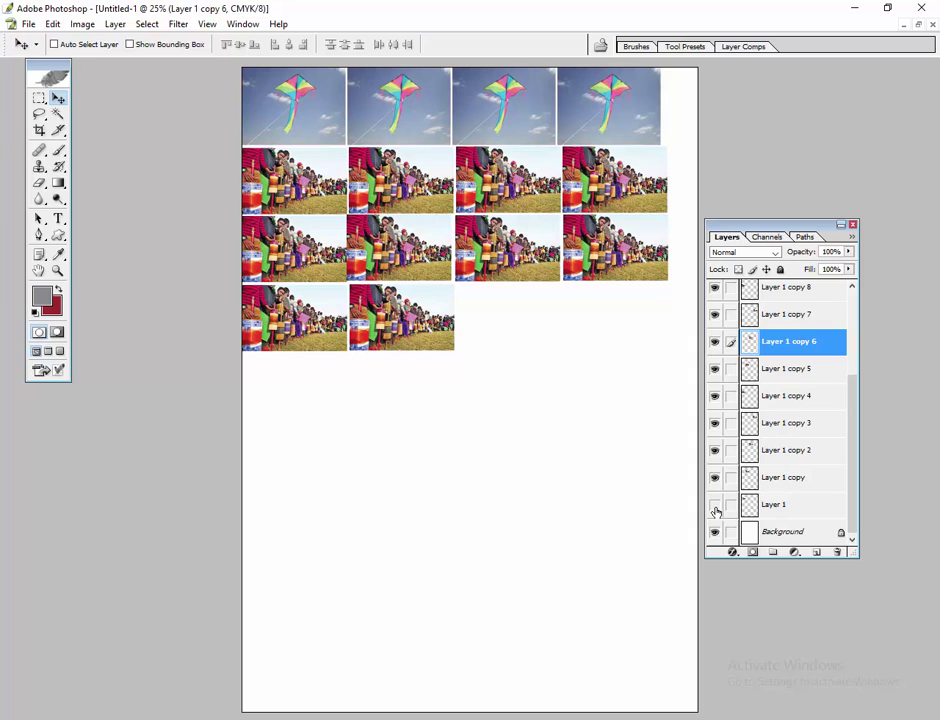
pyautogui.click(715, 508)
pyautogui.click(715, 508)
pyautogui.click(715, 508)
pyautogui.click(715, 508)
pyautogui.click(715, 508)
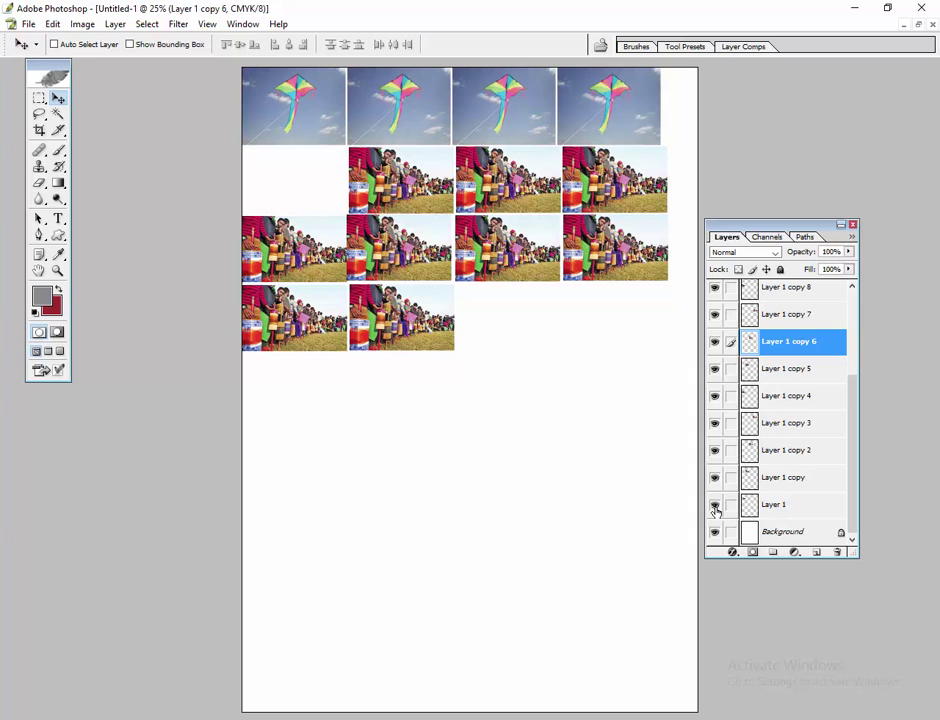
pyautogui.click(715, 508)
pyautogui.click(715, 508)
pyautogui.click(715, 508)
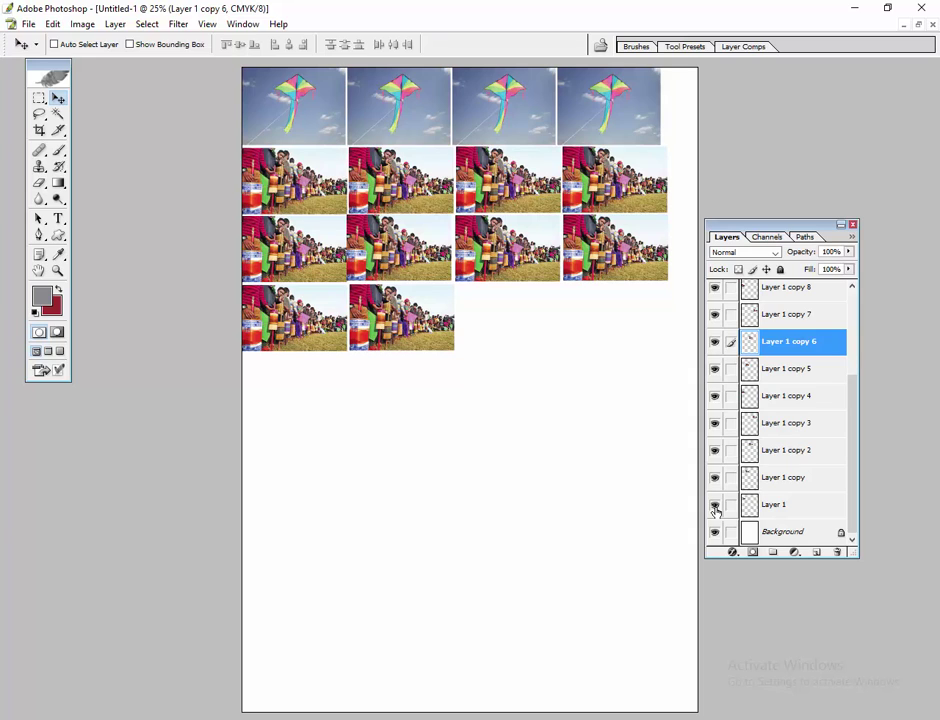
pyautogui.click(715, 508)
pyautogui.click(715, 508)
# Hide and show each layer from Layer 1 copy up to Layer 1 copy 8 to match it with its crowd photo
pyautogui.click(715, 481)
pyautogui.click(715, 481)
pyautogui.click(715, 453)
pyautogui.click(715, 453)
pyautogui.click(715, 453)
pyautogui.click(715, 453)
pyautogui.click(715, 426)
pyautogui.click(715, 426)
pyautogui.click(715, 426)
pyautogui.click(715, 426)
pyautogui.click(715, 398)
pyautogui.click(715, 398)
pyautogui.click(715, 398)
pyautogui.click(715, 370)
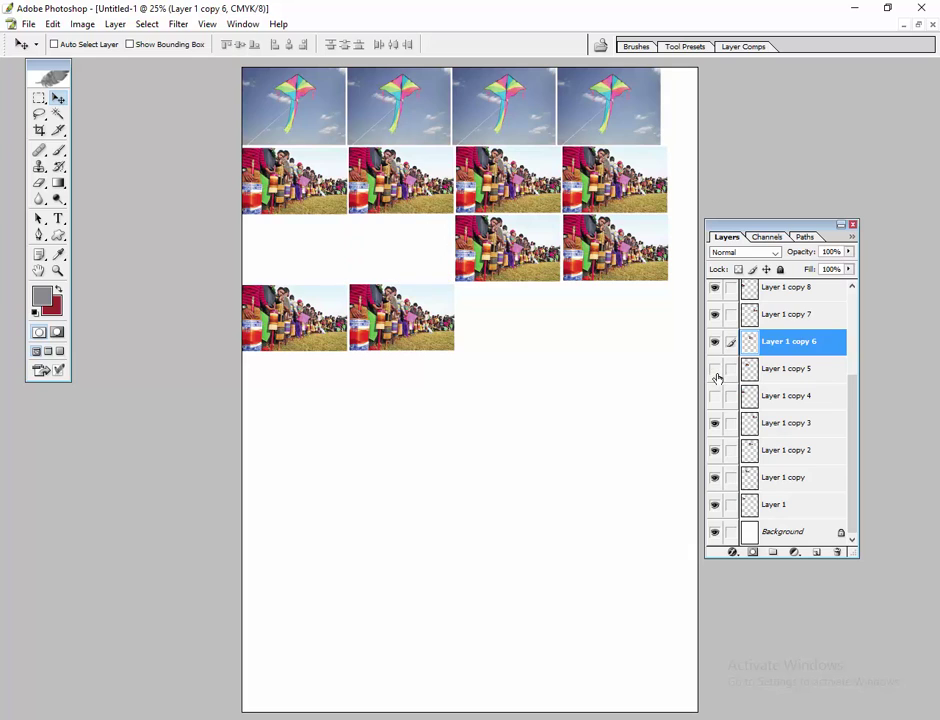
pyautogui.click(715, 396)
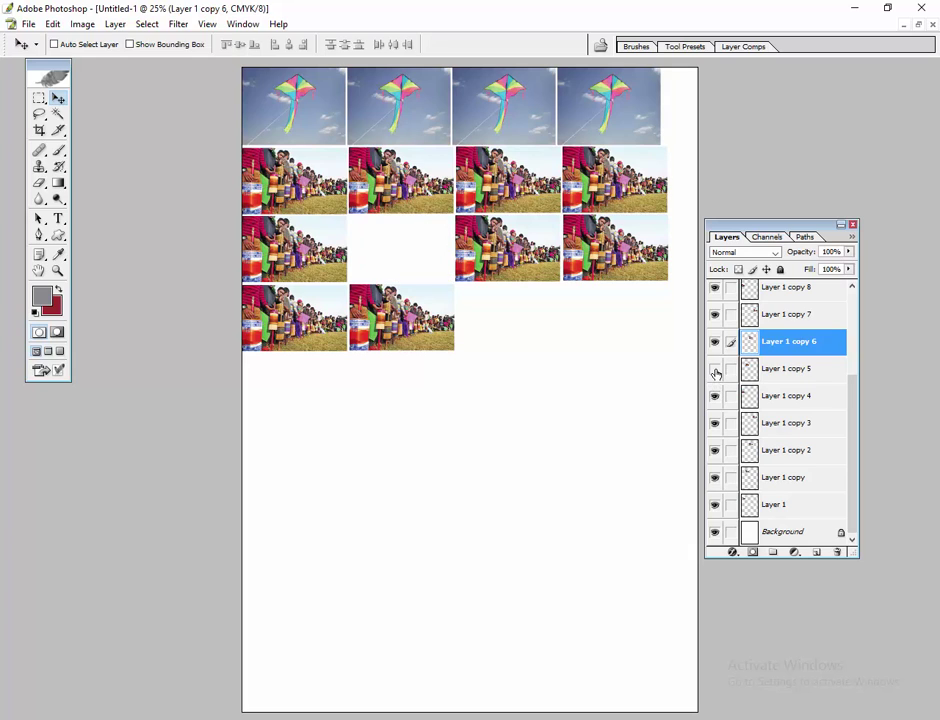
pyautogui.click(715, 369)
pyautogui.click(715, 342)
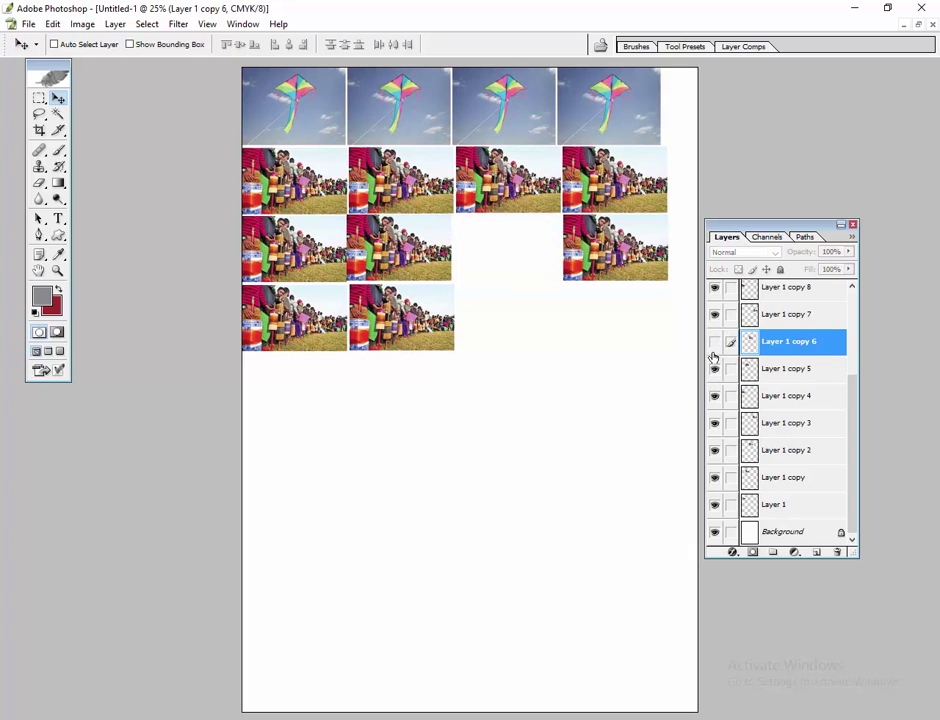
pyautogui.click(715, 343)
pyautogui.click(715, 315)
pyautogui.click(715, 314)
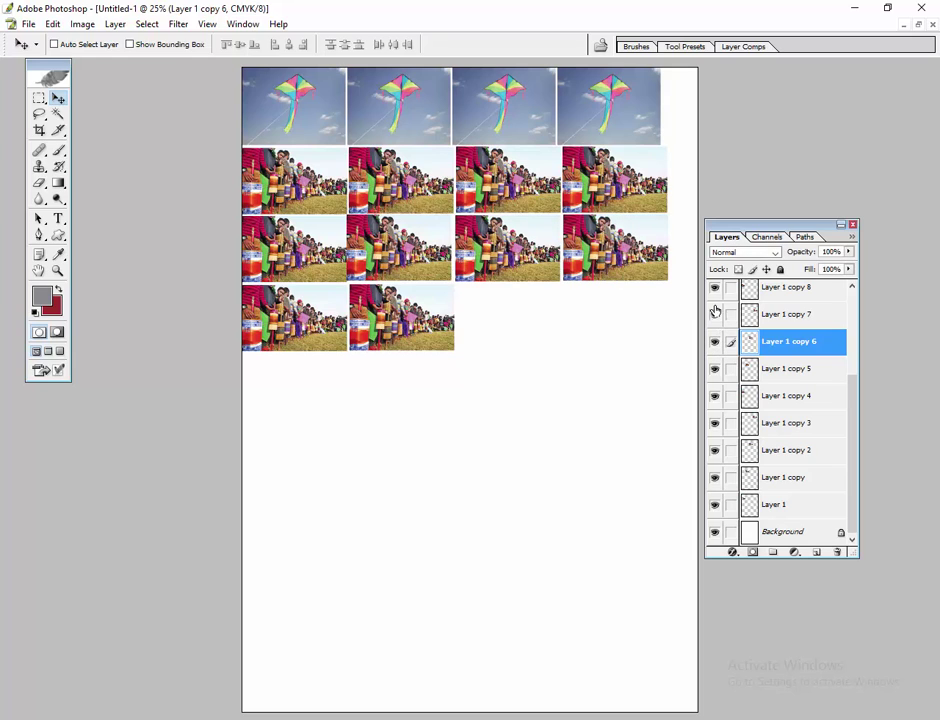
pyautogui.click(714, 288)
pyautogui.click(714, 288)
# Toggle the visibility of Layer 2 copy 2 to identify its kite photo, and make that layer active
pyautogui.click(852, 288)
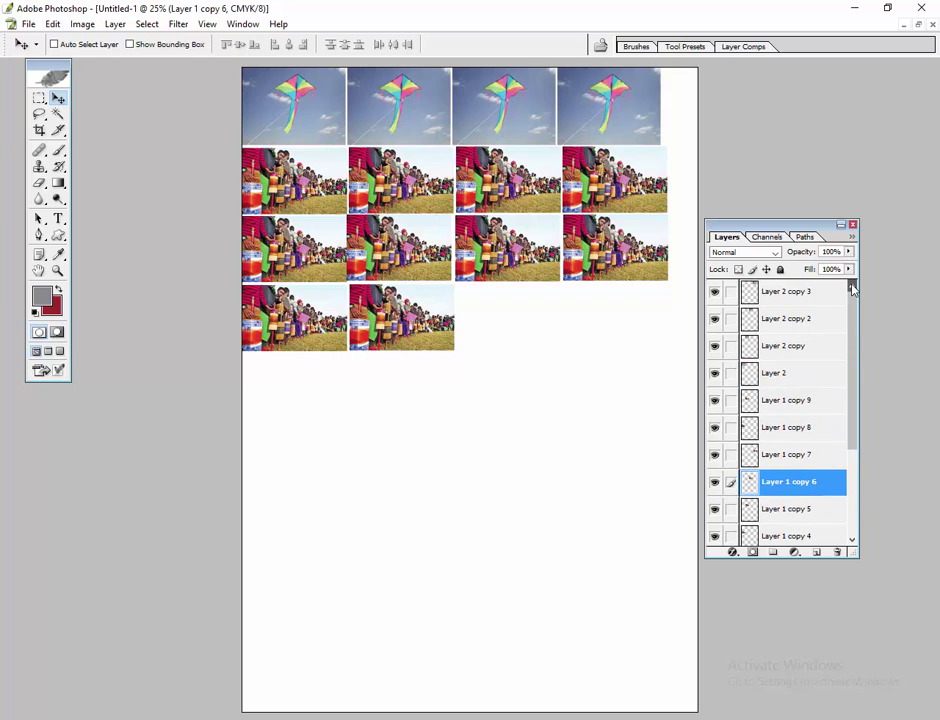
pyautogui.click(715, 319)
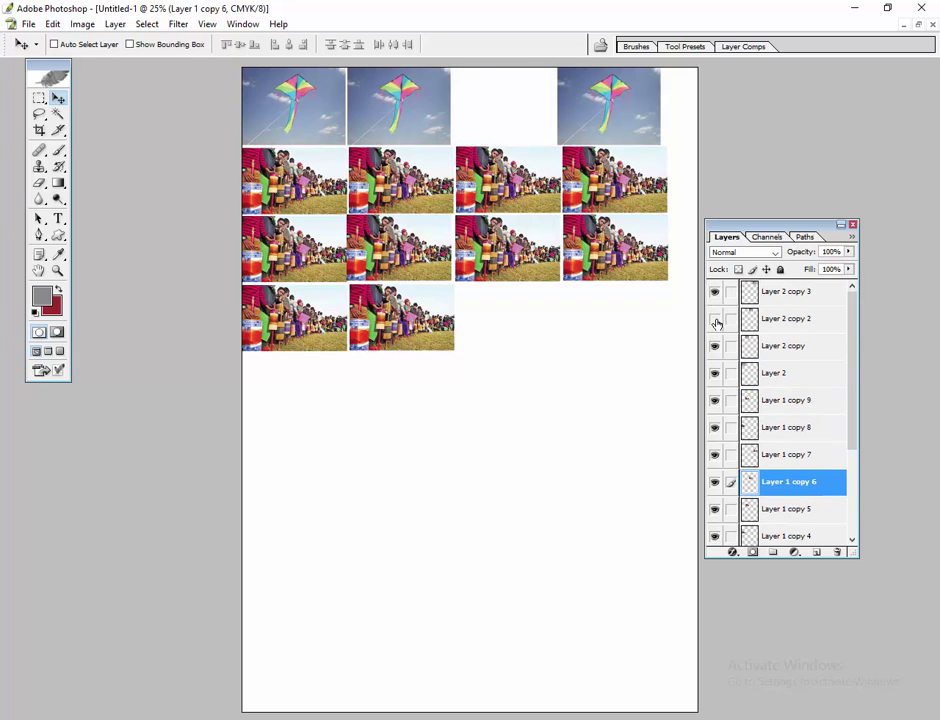
pyautogui.click(715, 319)
pyautogui.click(715, 319)
pyautogui.click(715, 319)
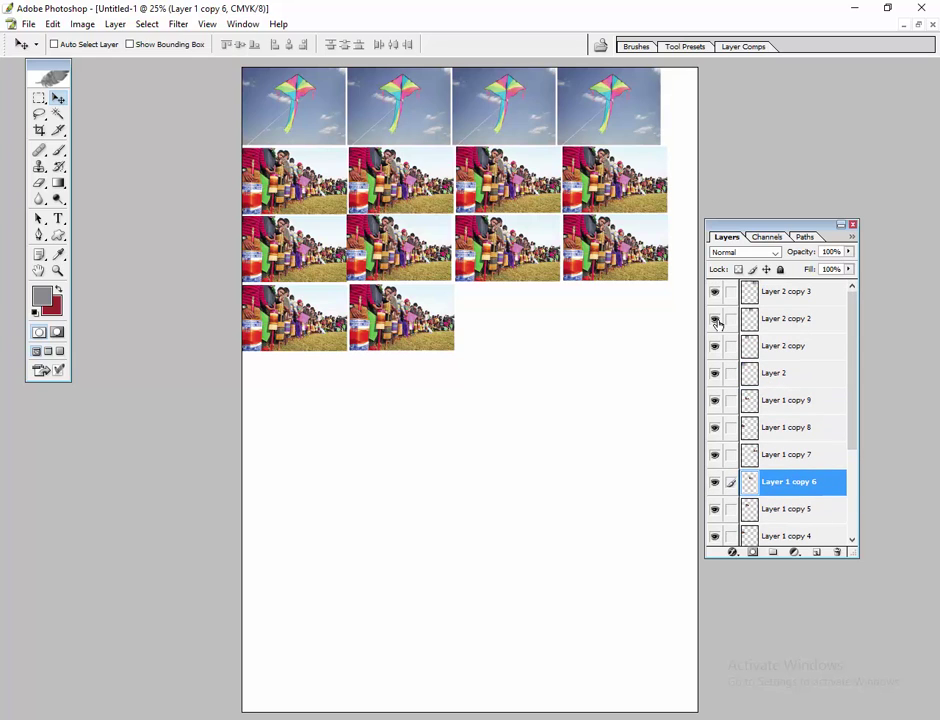
pyautogui.click(715, 319)
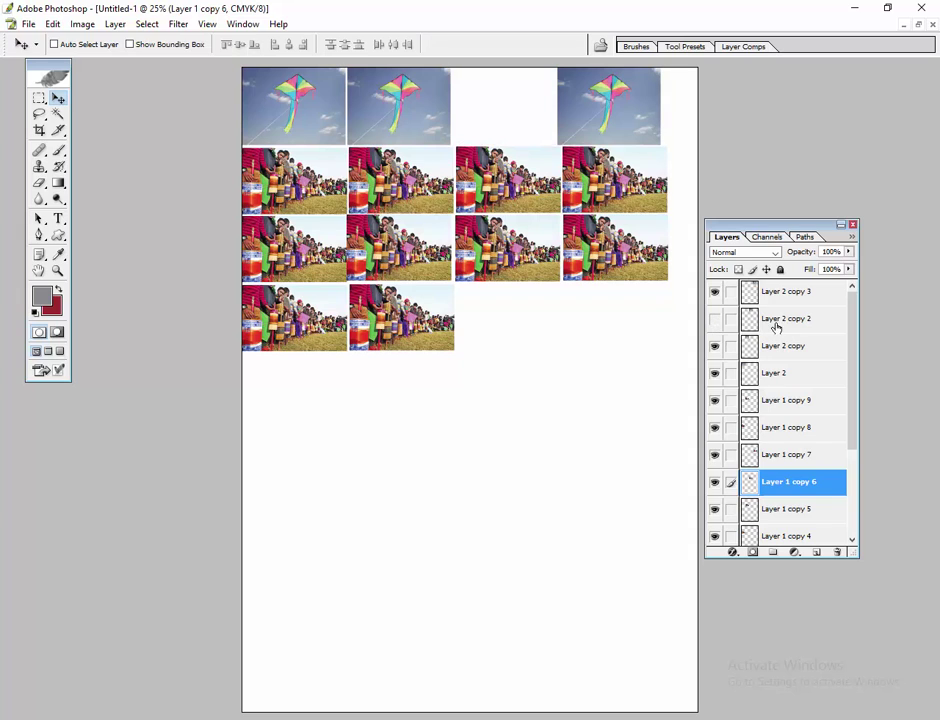
pyautogui.click(714, 320)
pyautogui.click(784, 320)
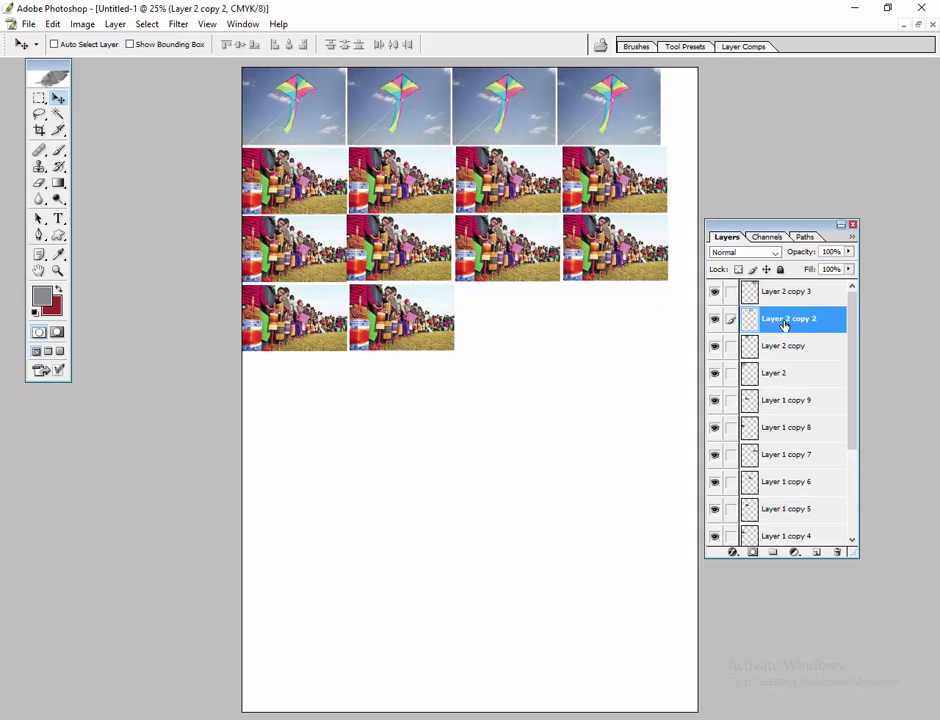
pyautogui.click(714, 322)
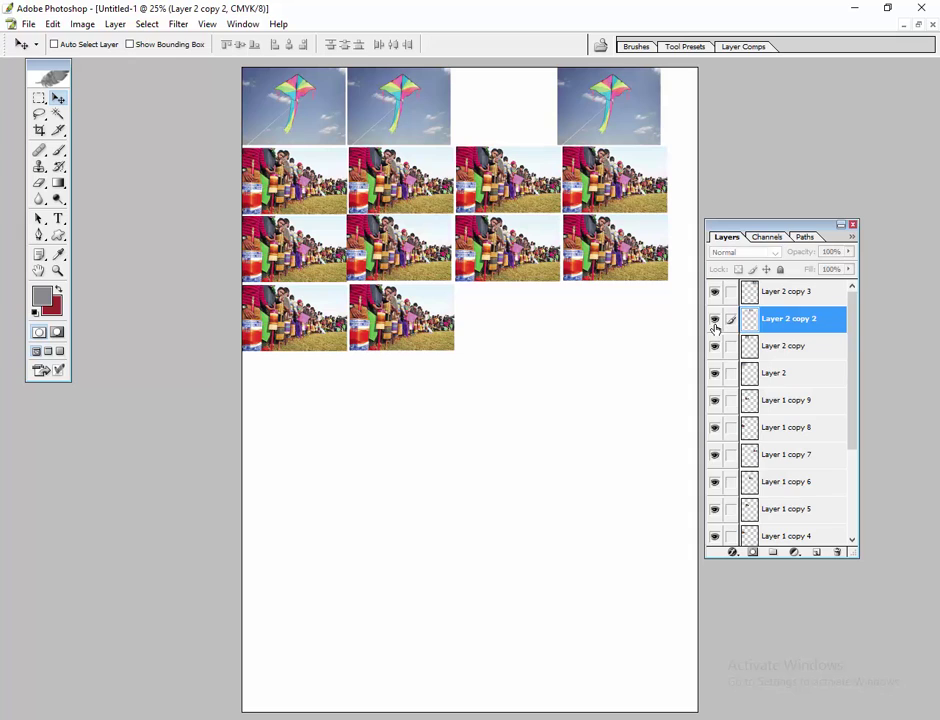
# Hide and show Layer 2 copy 2 and Layer 2 copy 3 to match each with its kite photo, making Layer 2 copy 3 active
pyautogui.click(714, 322)
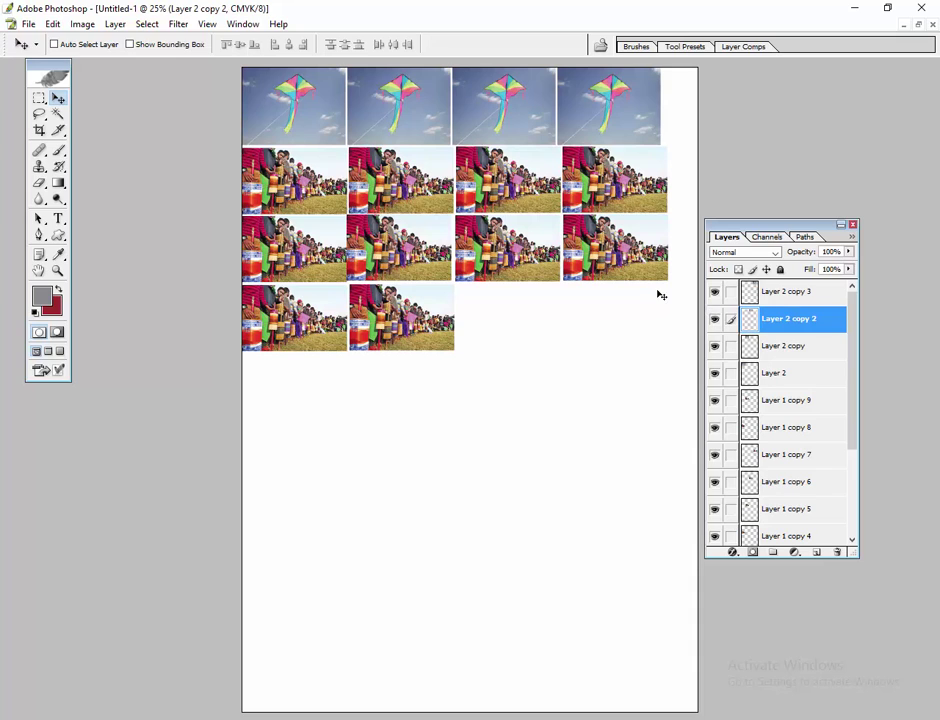
pyautogui.click(716, 320)
pyautogui.click(716, 320)
pyautogui.click(713, 293)
pyautogui.click(791, 298)
pyautogui.click(713, 293)
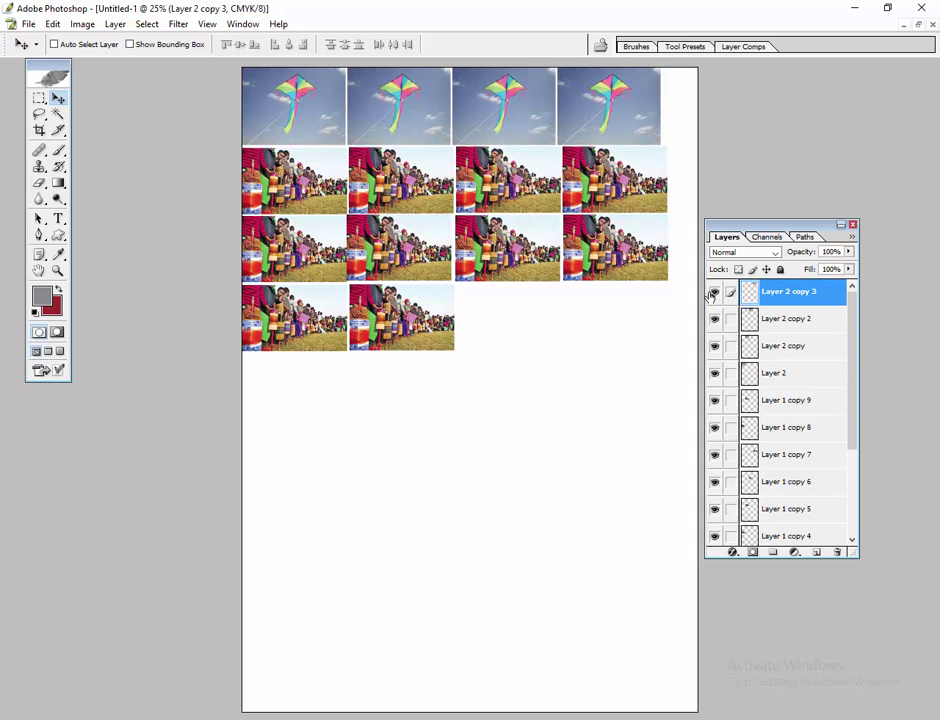
pyautogui.click(712, 294)
pyautogui.click(713, 293)
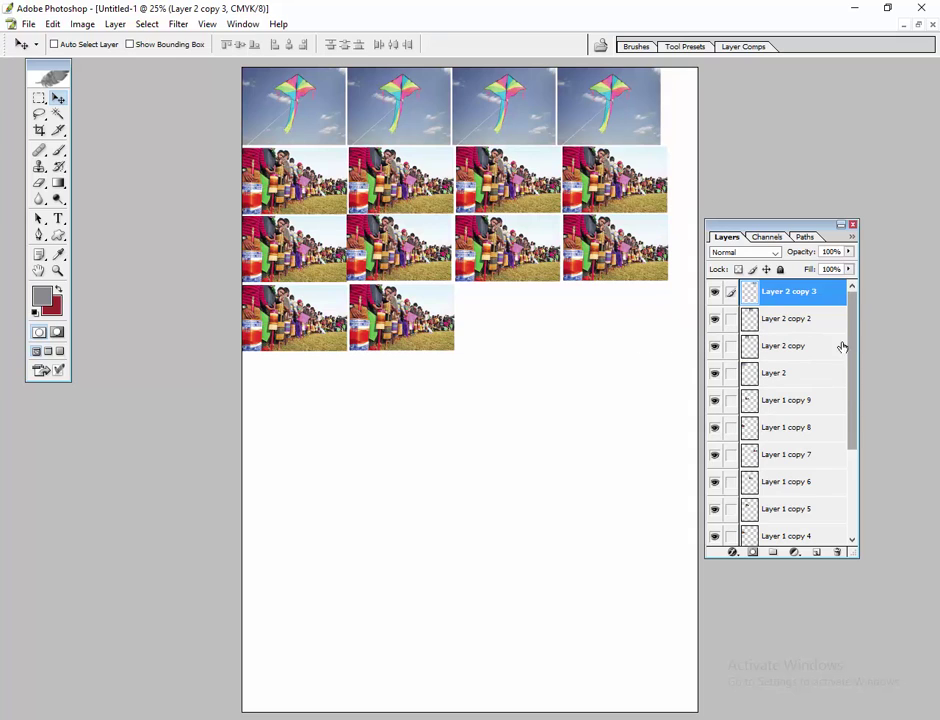
# Hide and show Layer 2 repeatedly to identify which kite photo it holds
pyautogui.click(713, 374)
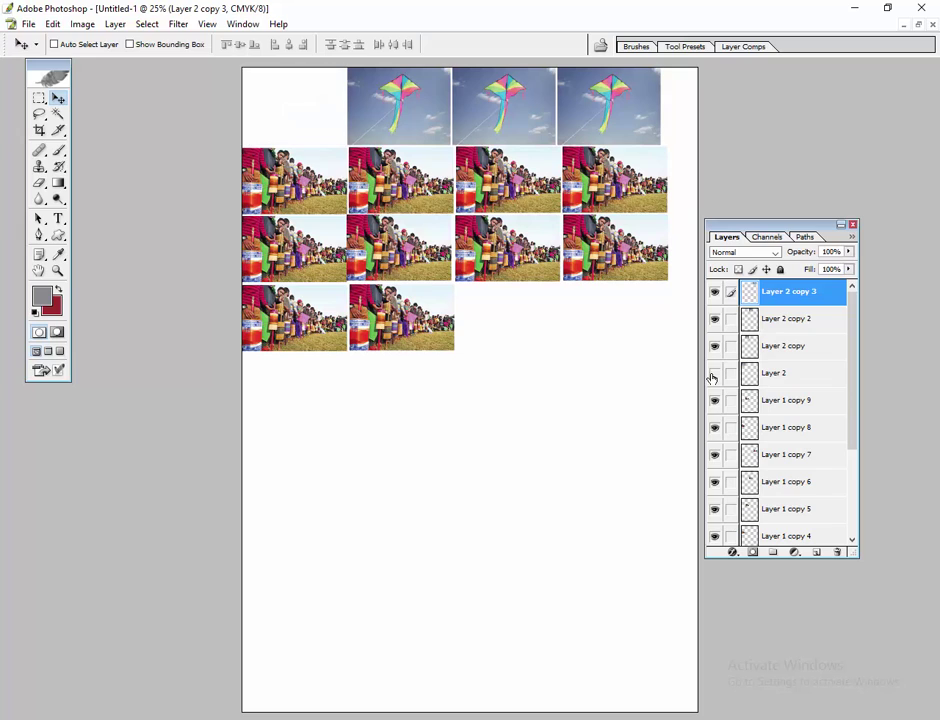
pyautogui.click(713, 374)
pyautogui.click(713, 376)
pyautogui.click(713, 376)
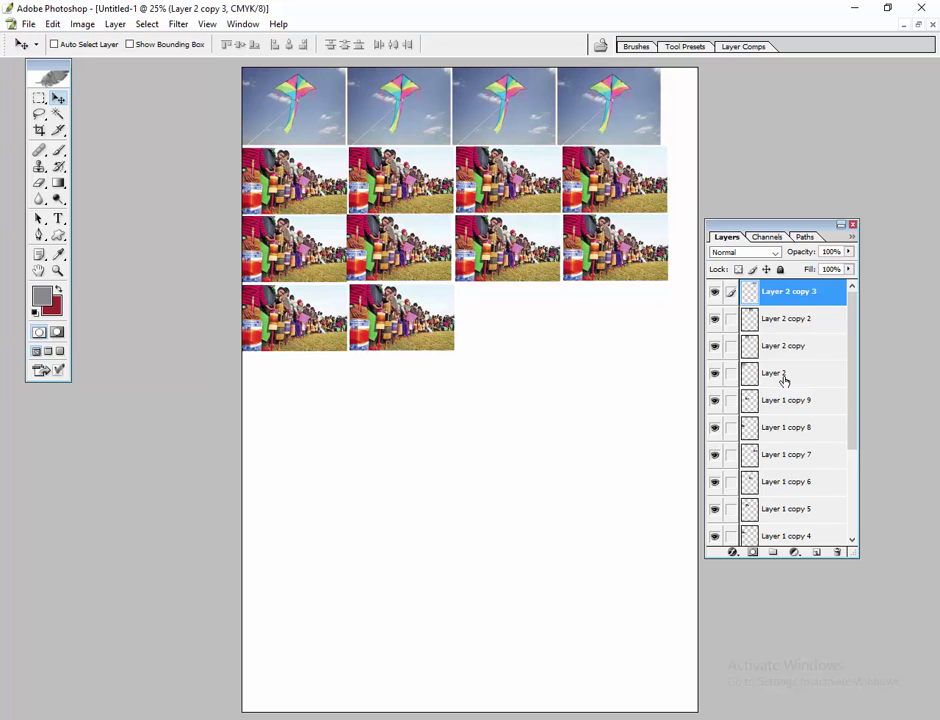
pyautogui.click(714, 376)
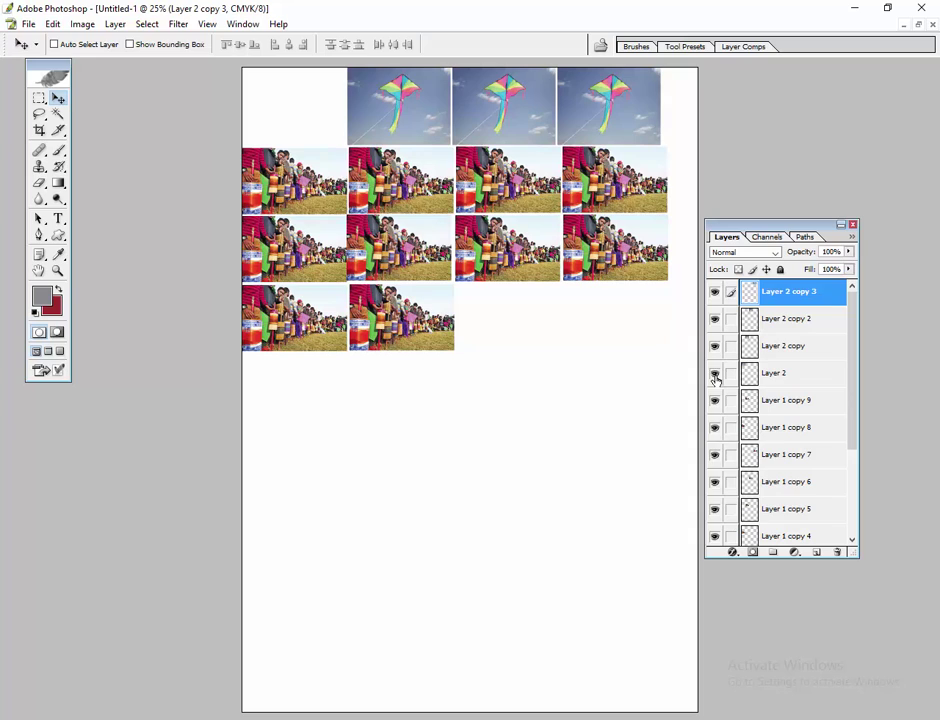
pyautogui.click(715, 376)
pyautogui.click(715, 377)
pyautogui.click(715, 376)
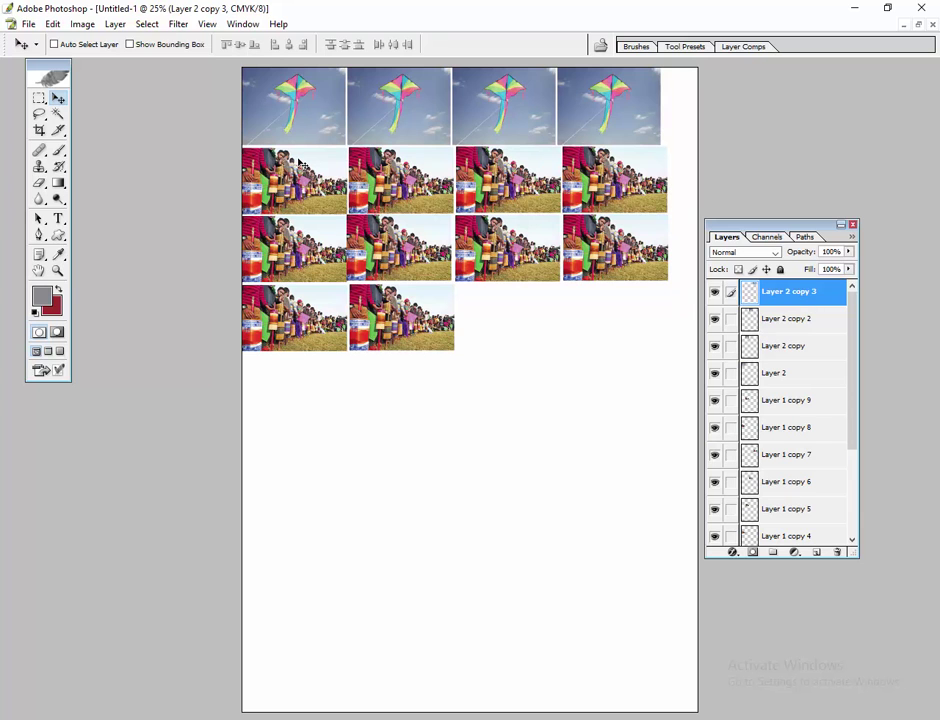
# Identify the second kite photo's layer at 50% zoom by toggling Layer 2 copy 2 and Layer 2 copy, and make Layer 2 copy active
pyautogui.hotkey('ctrl', '+')
pyautogui.hotkey('ctrl', '+')
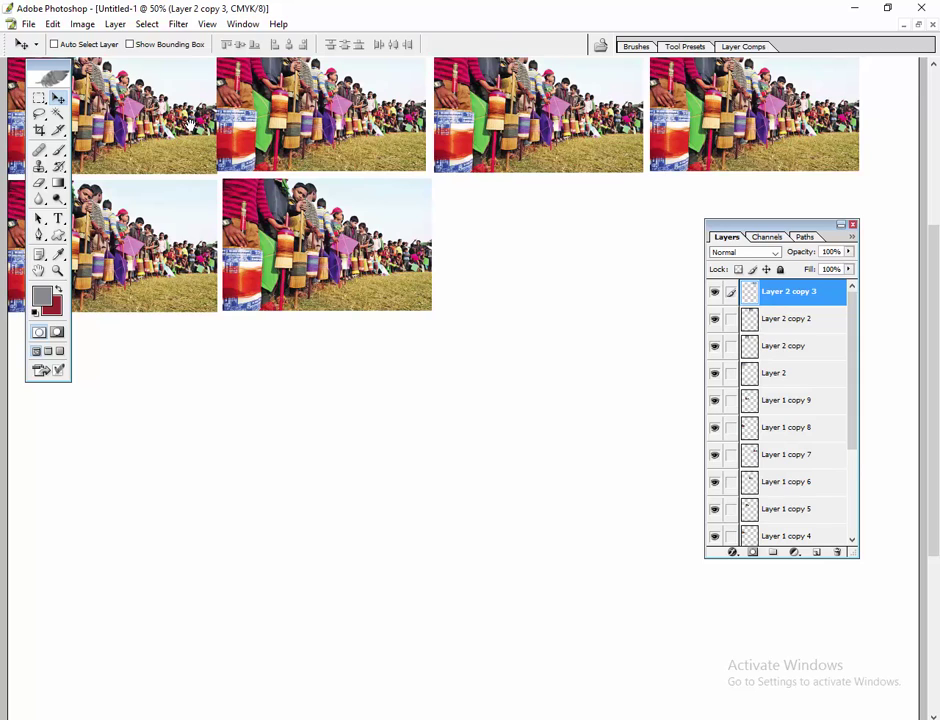
pyautogui.moveTo(191, 125); pyautogui.dragTo(324, 284)
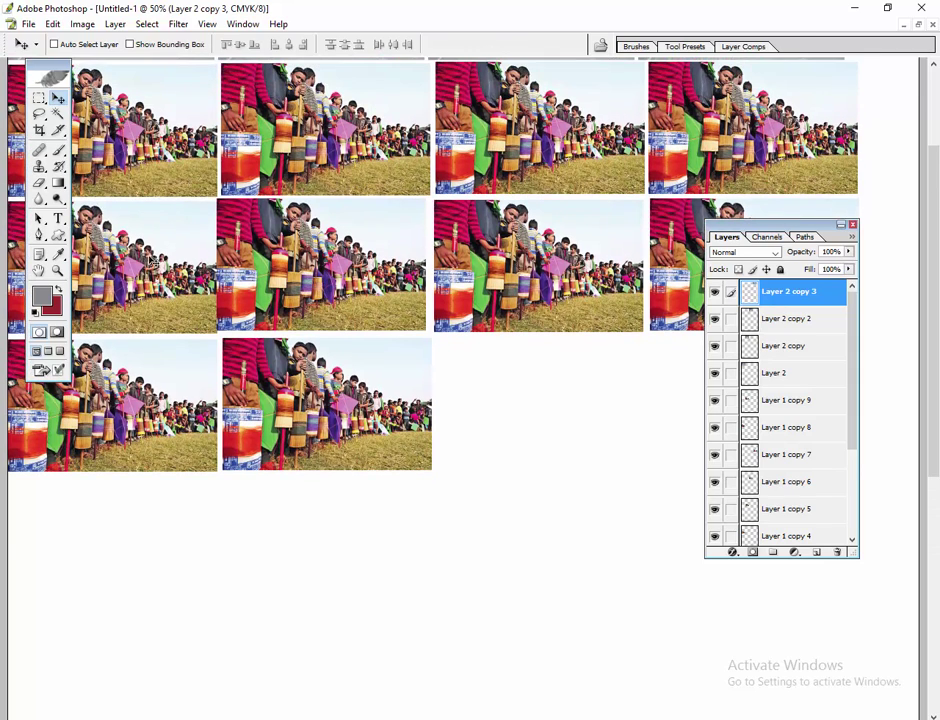
pyautogui.moveTo(148, 259); pyautogui.dragTo(216, 395)
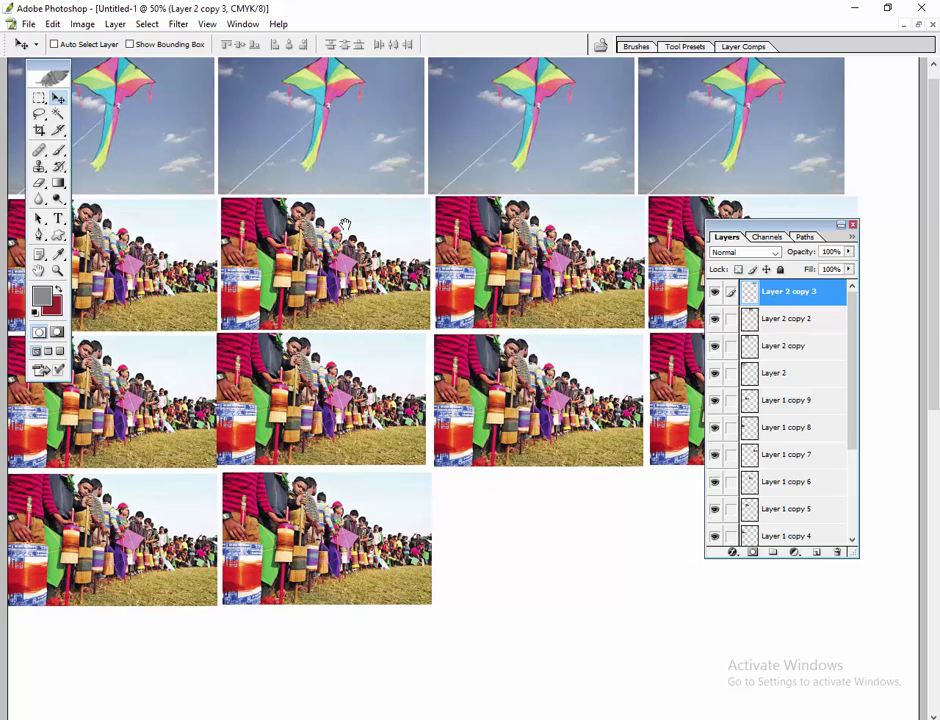
pyautogui.moveTo(345, 228); pyautogui.dragTo(331, 357)
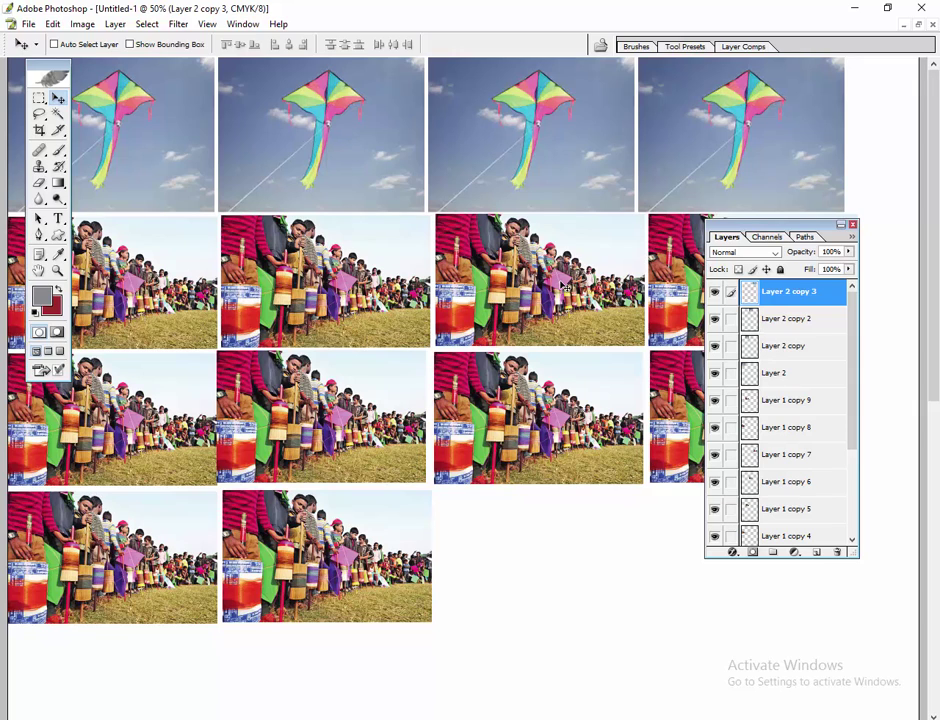
pyautogui.click(717, 322)
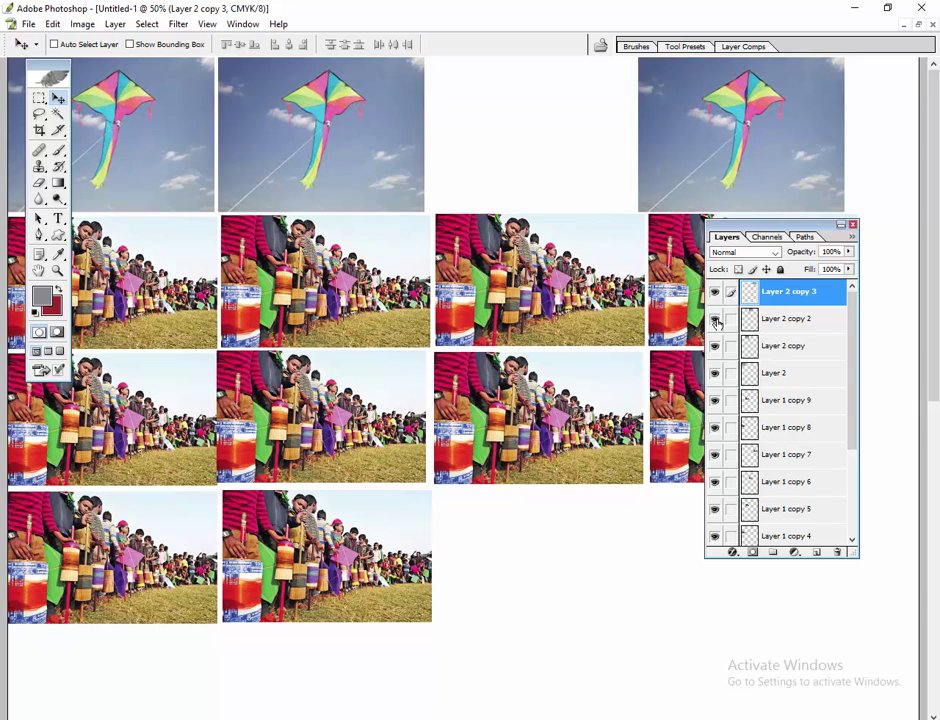
pyautogui.click(717, 322)
pyautogui.click(716, 350)
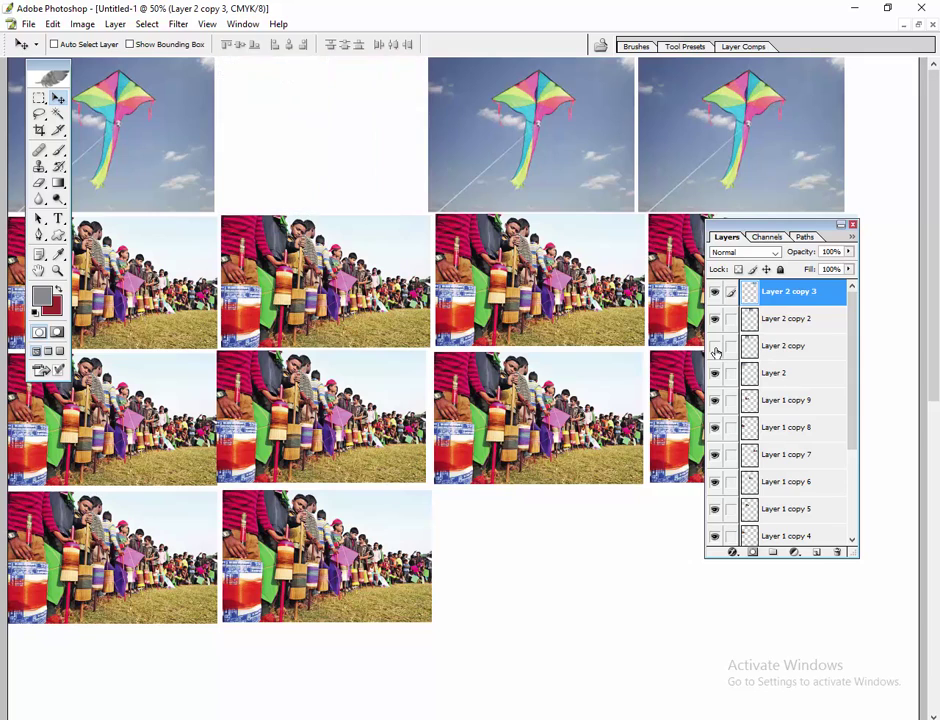
pyautogui.click(716, 350)
pyautogui.click(780, 349)
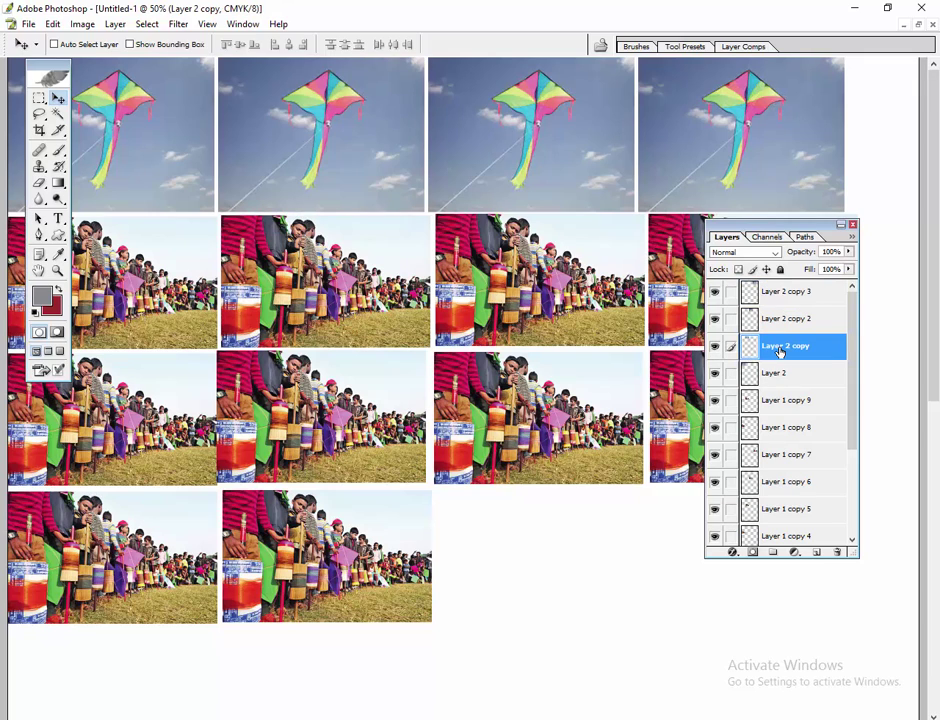
# Activate the Clone Stamp tool and enlarge its brush to size 60
pyautogui.click(40, 168)
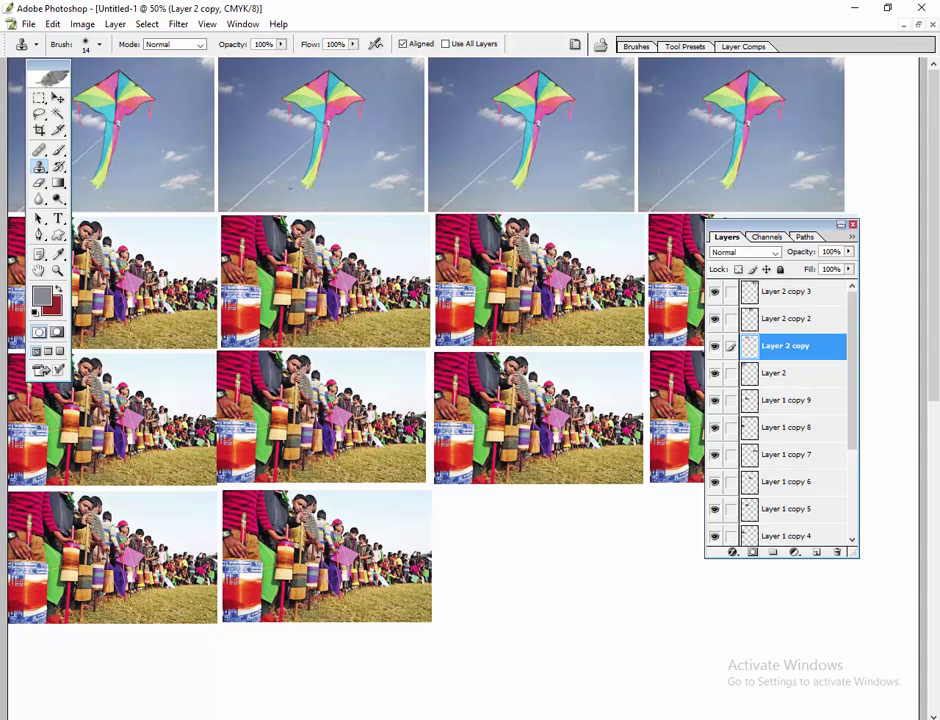
pyautogui.press(']')
pyautogui.press(']')
pyautogui.press(']')
pyautogui.press(']')
# Try to clone sky over the string in the second kite photo, and undo the stroke
pyautogui.moveTo(492, 163)
pyautogui.mouseDown()
pyautogui.moveTo(503, 151)
pyautogui.moveTo(471, 188)
pyautogui.moveTo(446, 199)
pyautogui.moveTo(521, 143)
pyautogui.mouseUp()
pyautogui.moveTo(293, 150)
pyautogui.mouseDown()
pyautogui.moveTo(244, 196)
pyautogui.moveTo(251, 180)
pyautogui.moveTo(289, 158)
pyautogui.mouseUp()
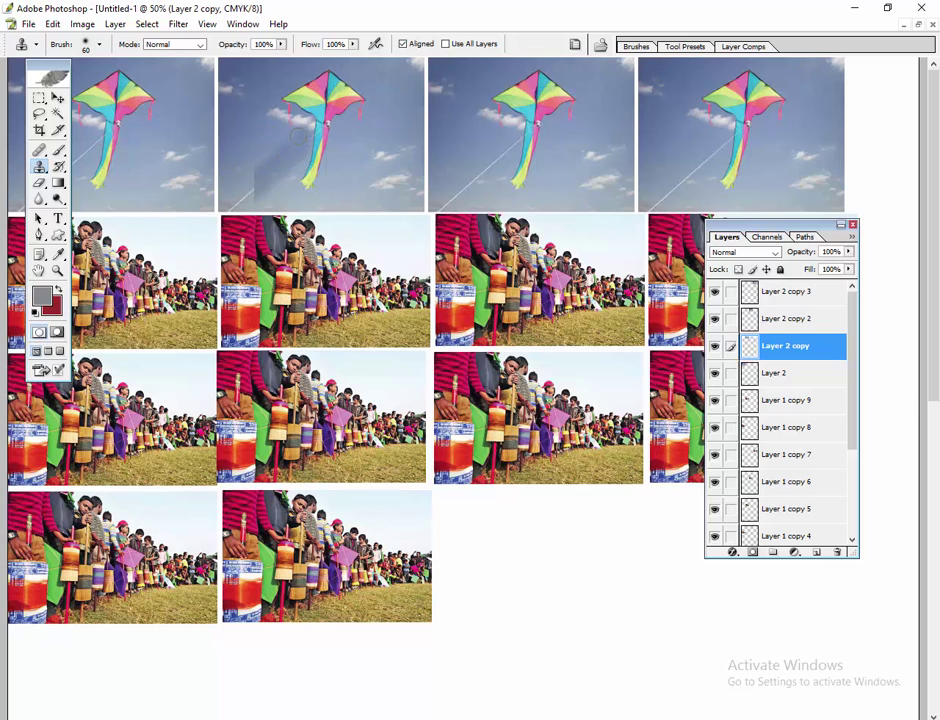
pyautogui.hotkey('ctrl', 'z')
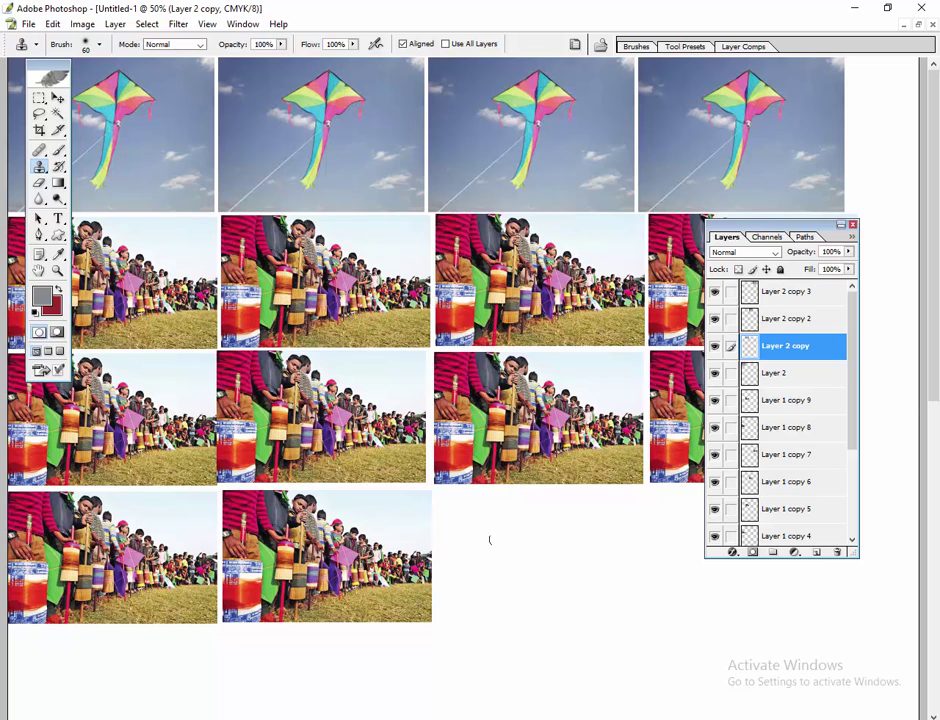
# Toggle Layer 2 copy to check its photo, and try cloning sky sampled from that photo over its kite string before undoing it
pyautogui.click(714, 346)
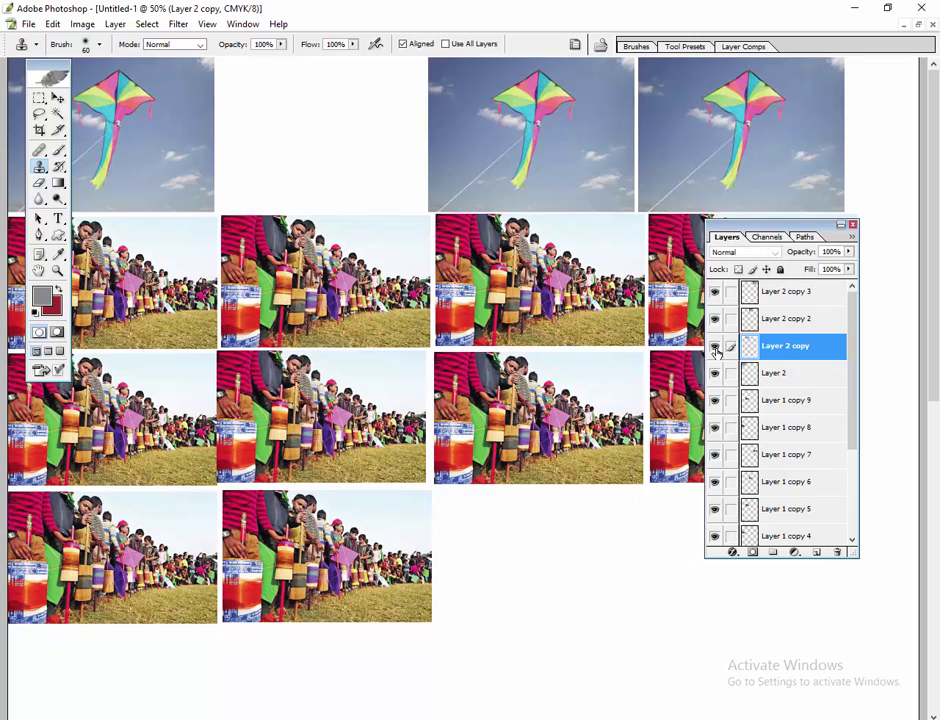
pyautogui.click(714, 346)
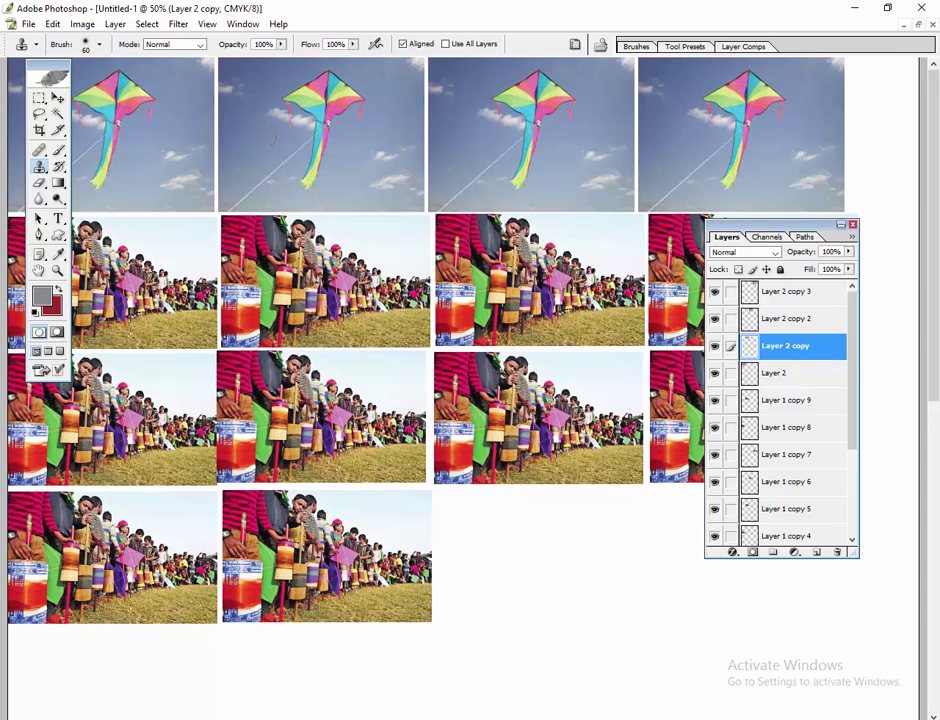
pyautogui.keyDown('alt'); pyautogui.click(265, 150); pyautogui.keyUp('alt')
pyautogui.moveTo(281, 116)
pyautogui.mouseDown()
pyautogui.moveTo(299, 125)
pyautogui.moveTo(287, 142)
pyautogui.mouseUp()
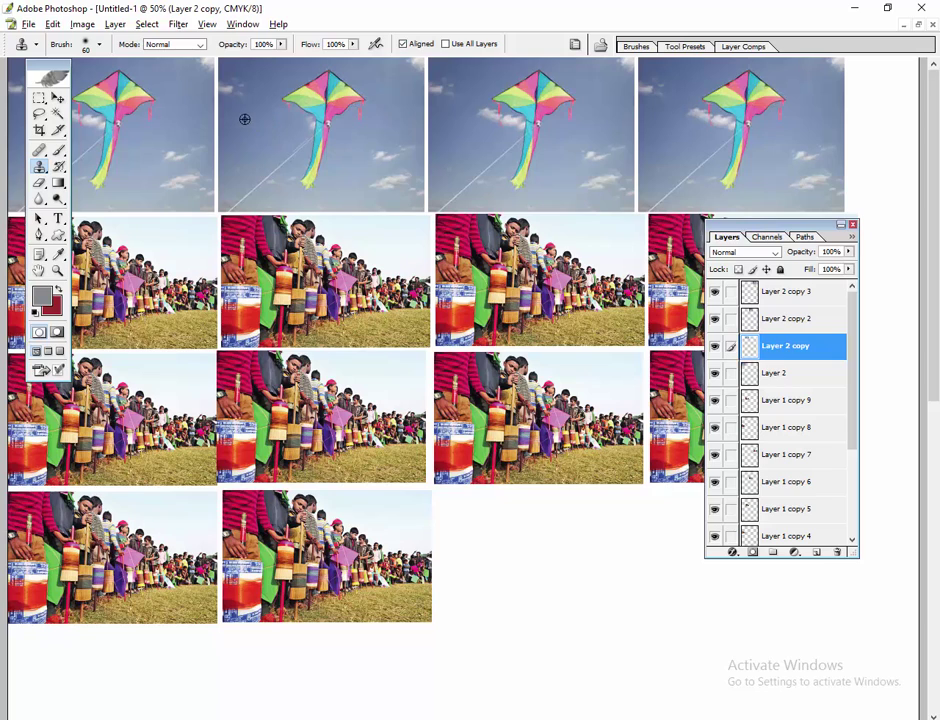
pyautogui.moveTo(304, 139)
pyautogui.mouseDown()
pyautogui.moveTo(281, 167)
pyautogui.moveTo(286, 145)
pyautogui.moveTo(232, 206)
pyautogui.mouseUp()
pyautogui.keyDown('alt'); pyautogui.click(273, 116); pyautogui.keyUp('alt')
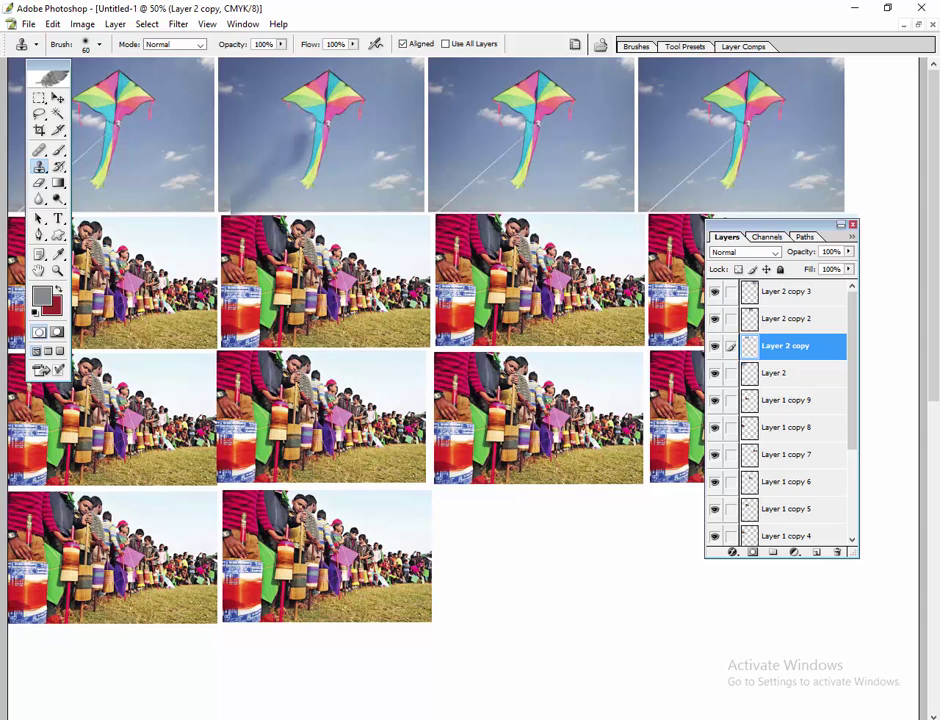
pyautogui.hotkey('ctrl', 'z')
pyautogui.hotkey('ctrl', 'alt', 'z')
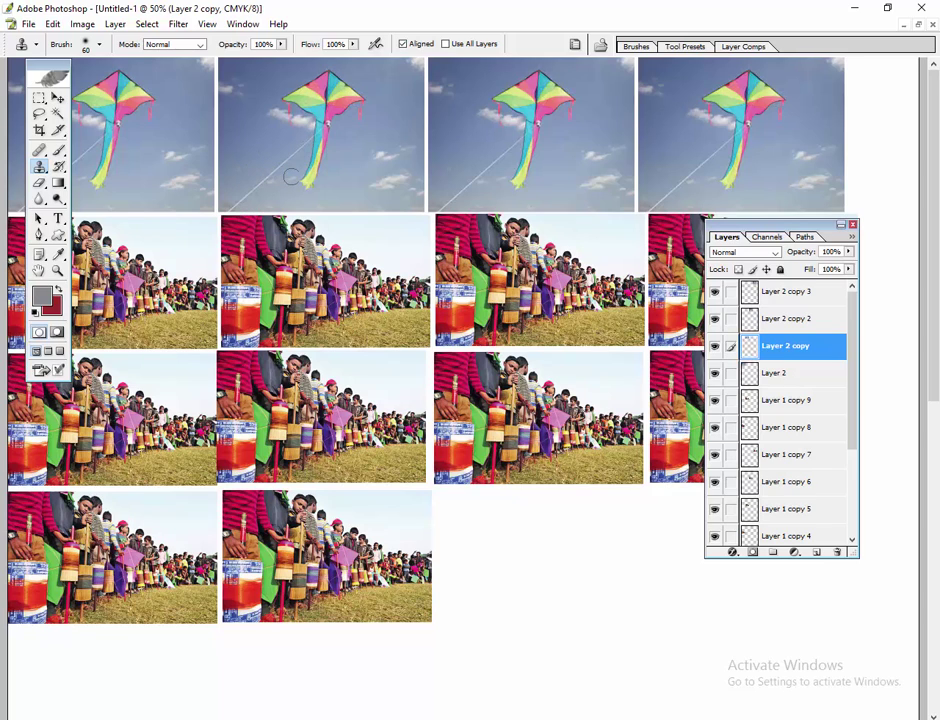